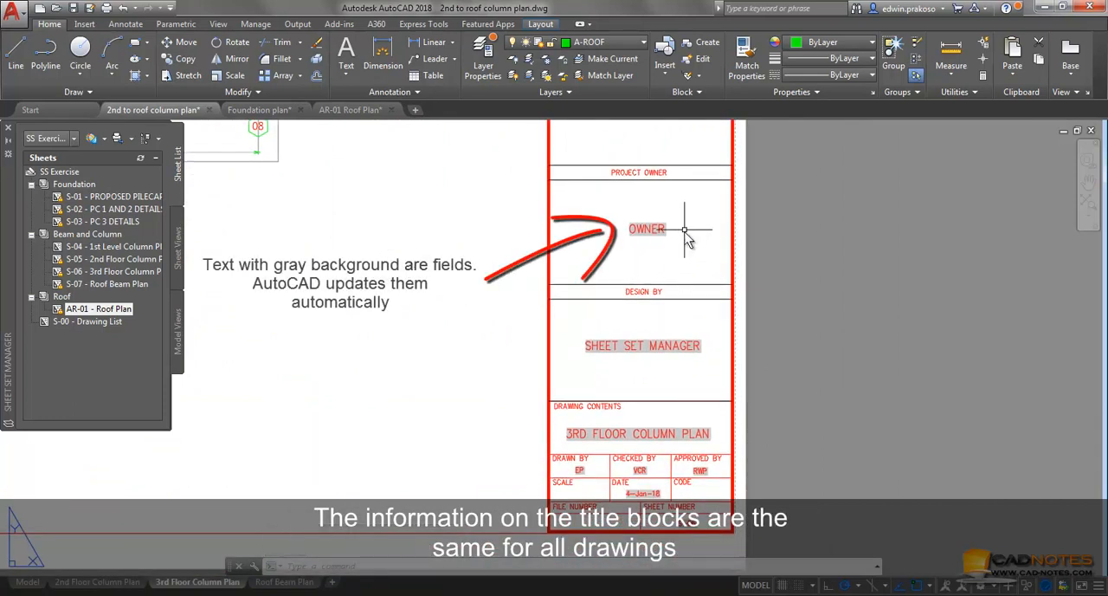
Set the Project owner custom property of the SS Exercise sheet set to CADNOTES
right_click(69, 176)
left_click(106, 358)
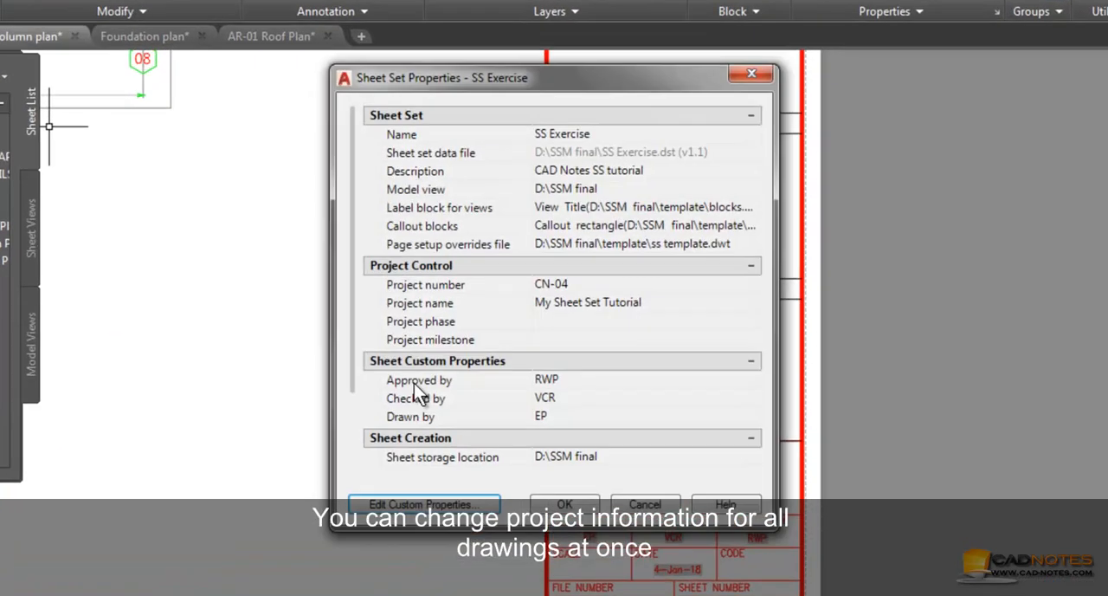
left_click_drag(335, 357, 322, 484)
left_click(612, 454)
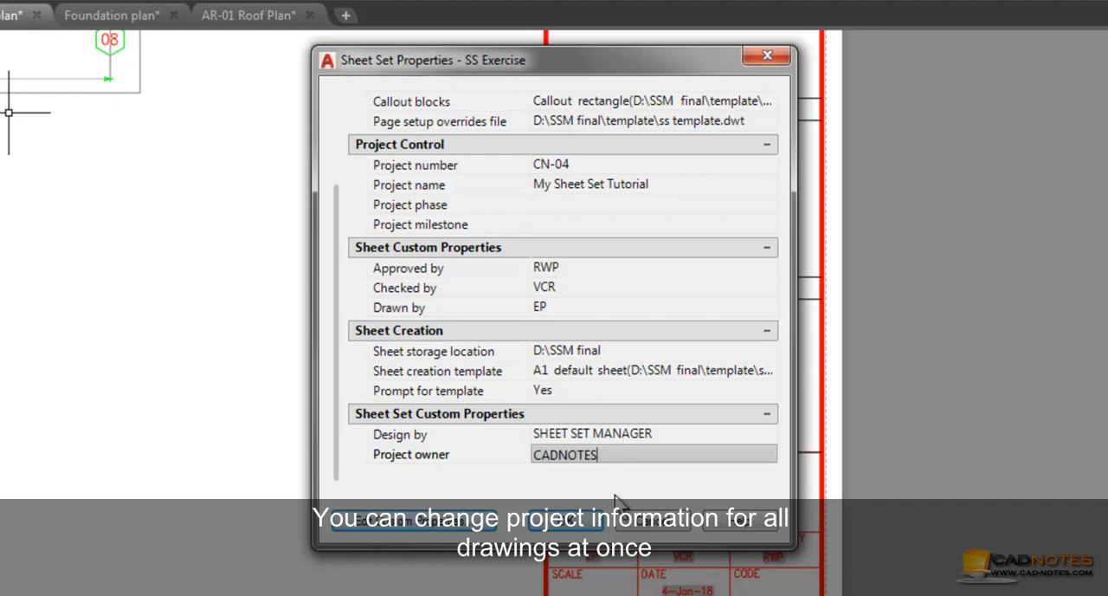
left_click(585, 522)
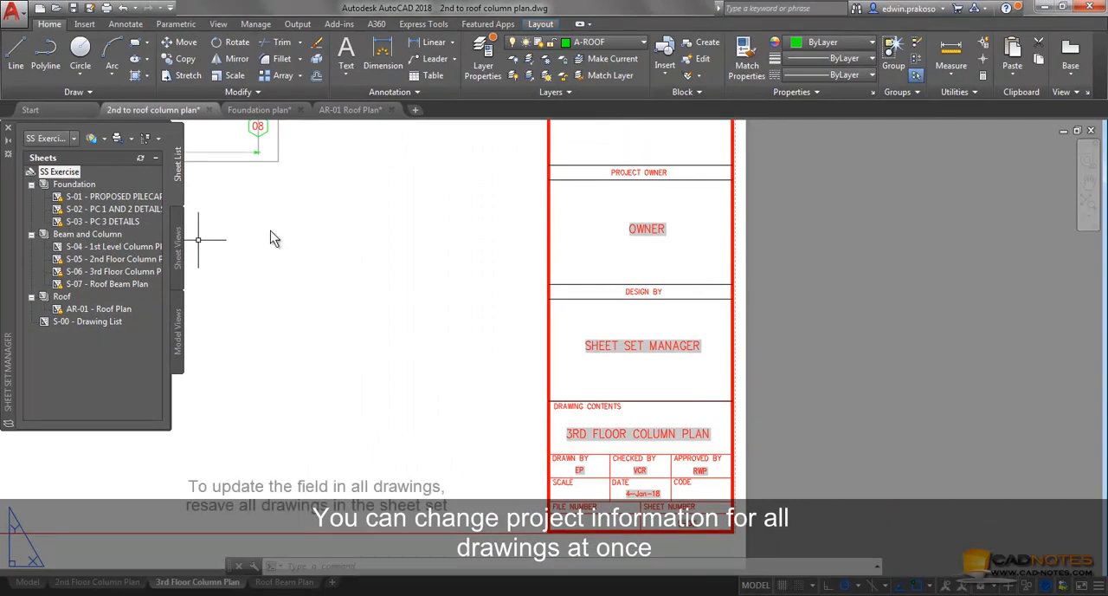
Regenerate the 3rd Floor Column Plan layout with RE to refresh its title block fields
type("RE")
key("Return")
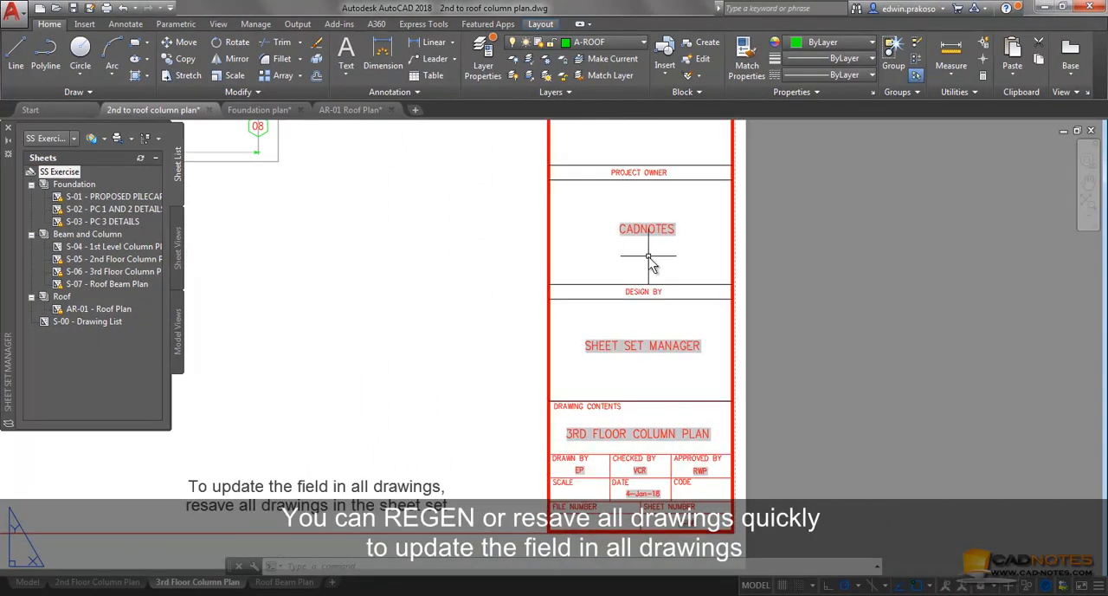
Switch to the Foundation plan drawing and resave all sheets of the SS Exercise set to update their fields
left_click(257, 110)
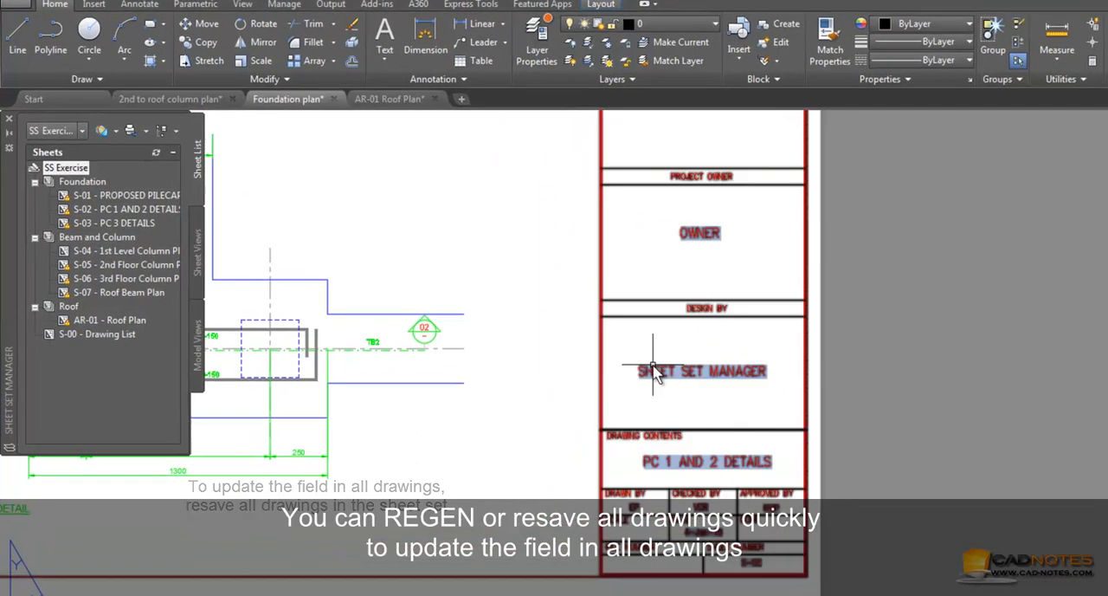
right_click(73, 173)
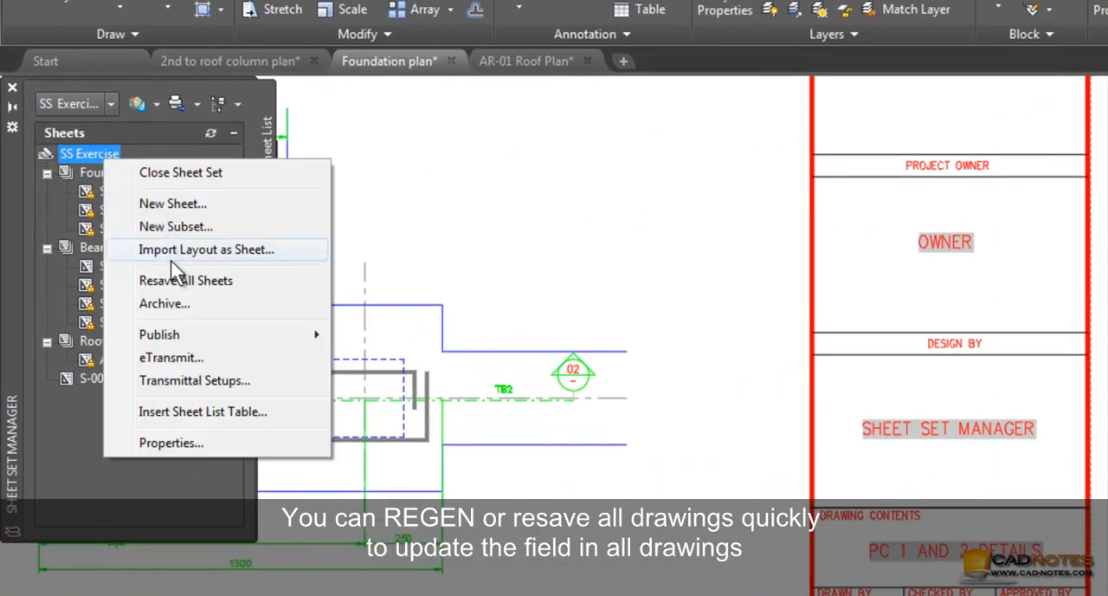
left_click(186, 283)
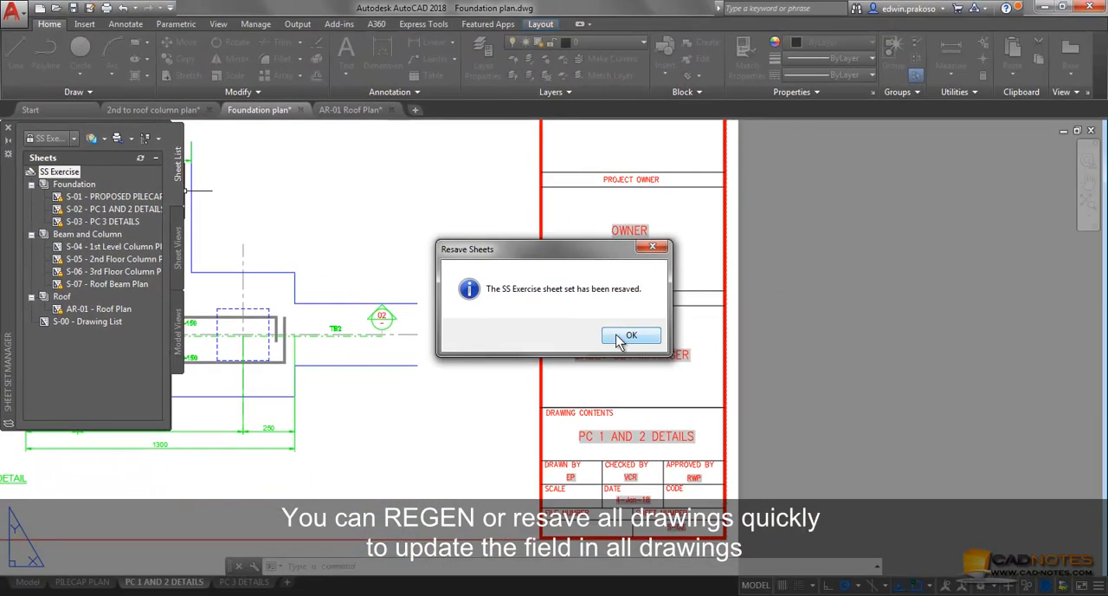
left_click(666, 342)
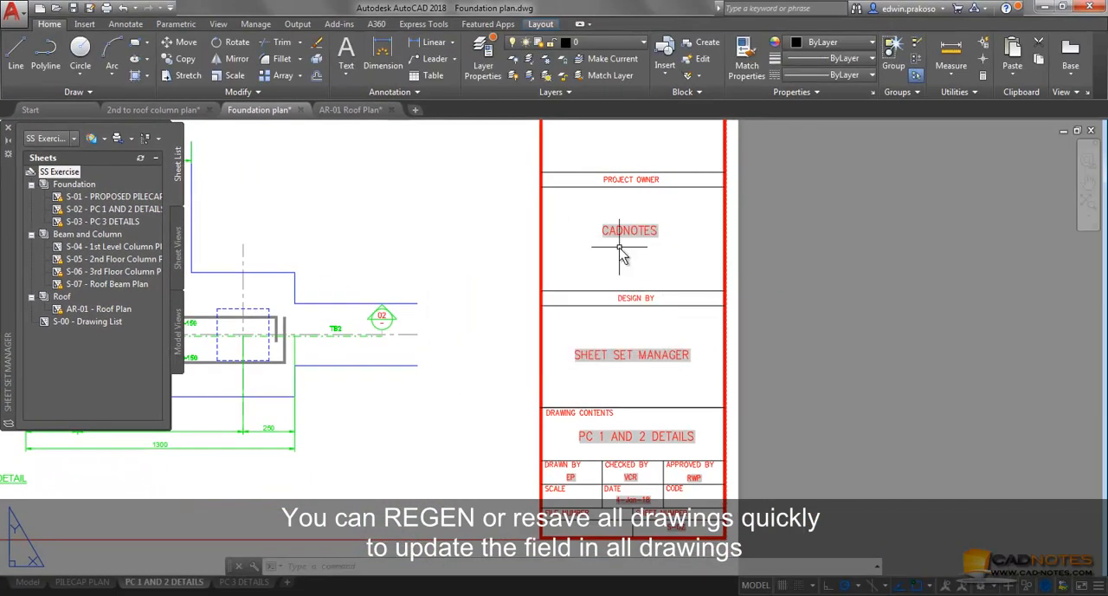
Check the project owner in the title blocks of the AR-01 Roof Plan drawing and sheets S-01, S-02 and S-03
left_click(365, 113)
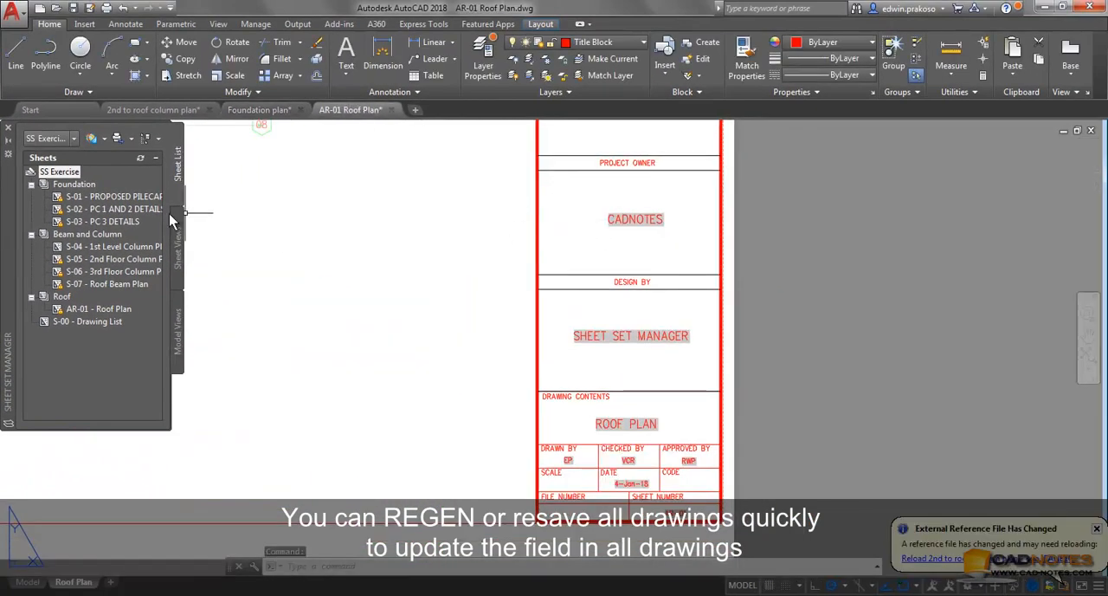
double_click(80, 198)
scroll(658, 373, "up", 4)
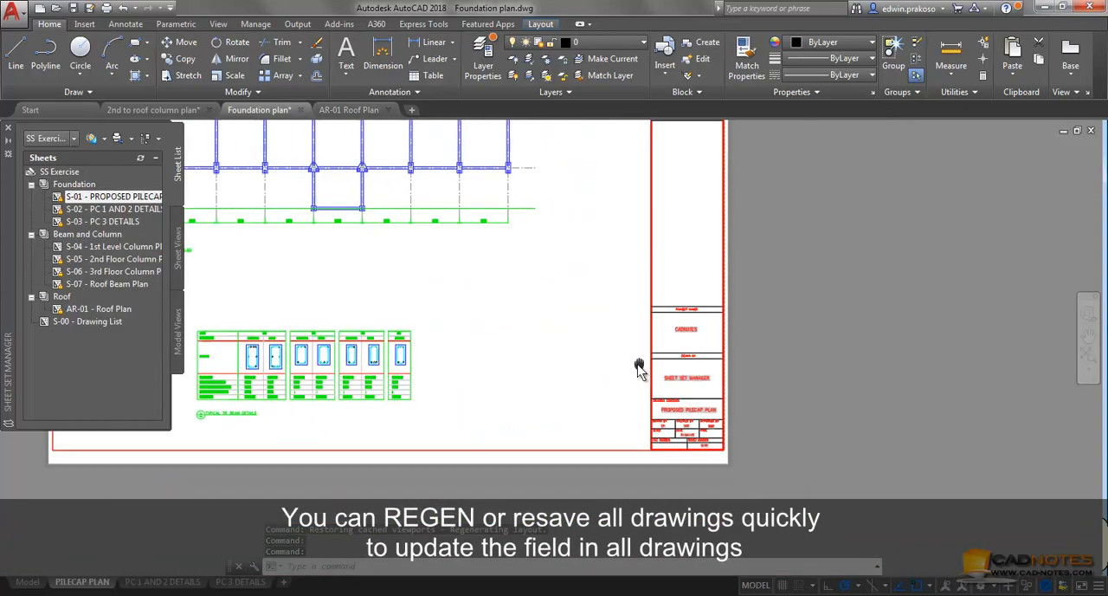
double_click(117, 210)
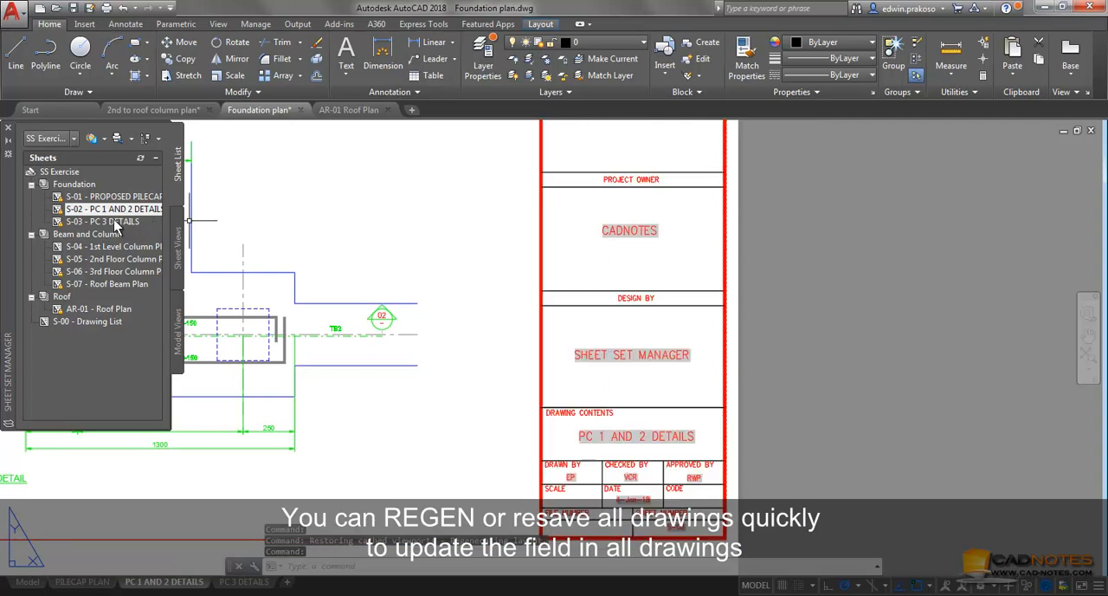
double_click(102, 221)
scroll(660, 372, "up", 4)
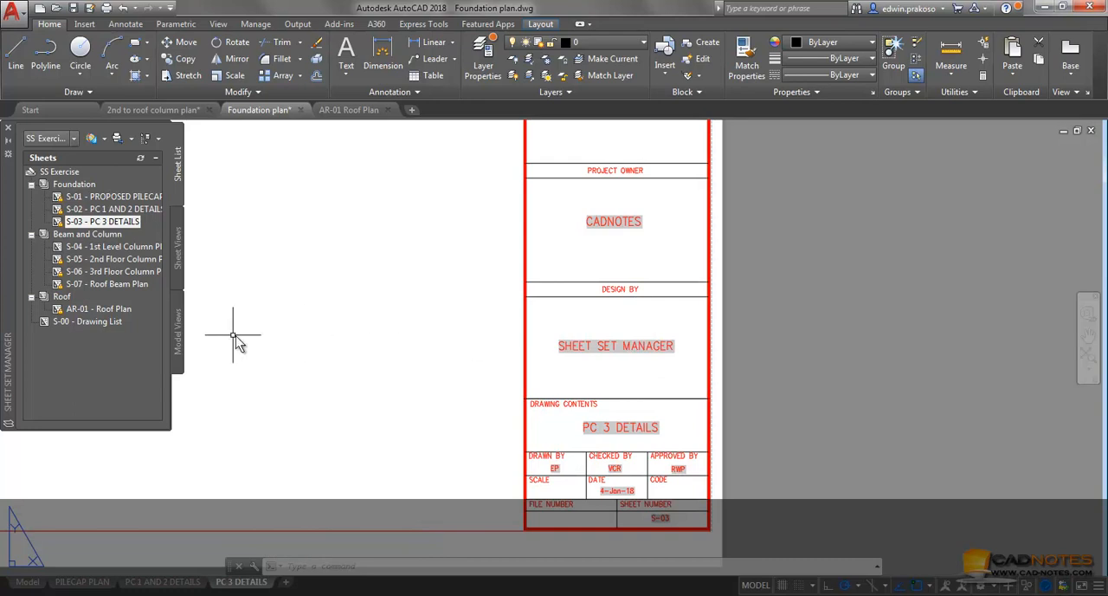
Open the S-00 Drawing List sheet and start inserting a sheet list table for the SS Exercise set
double_click(117, 323)
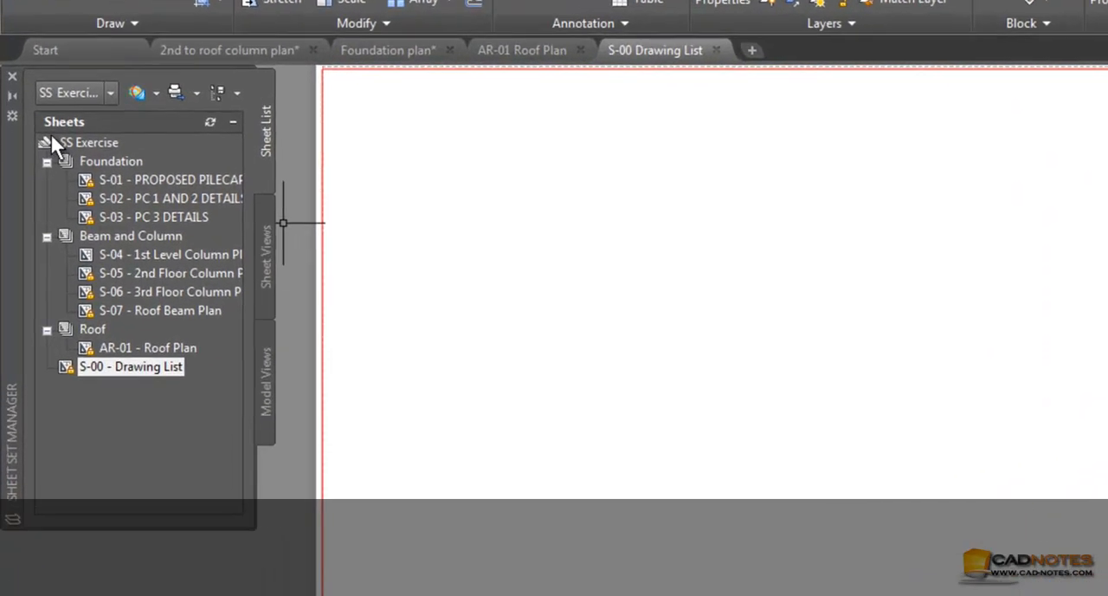
right_click(47, 170)
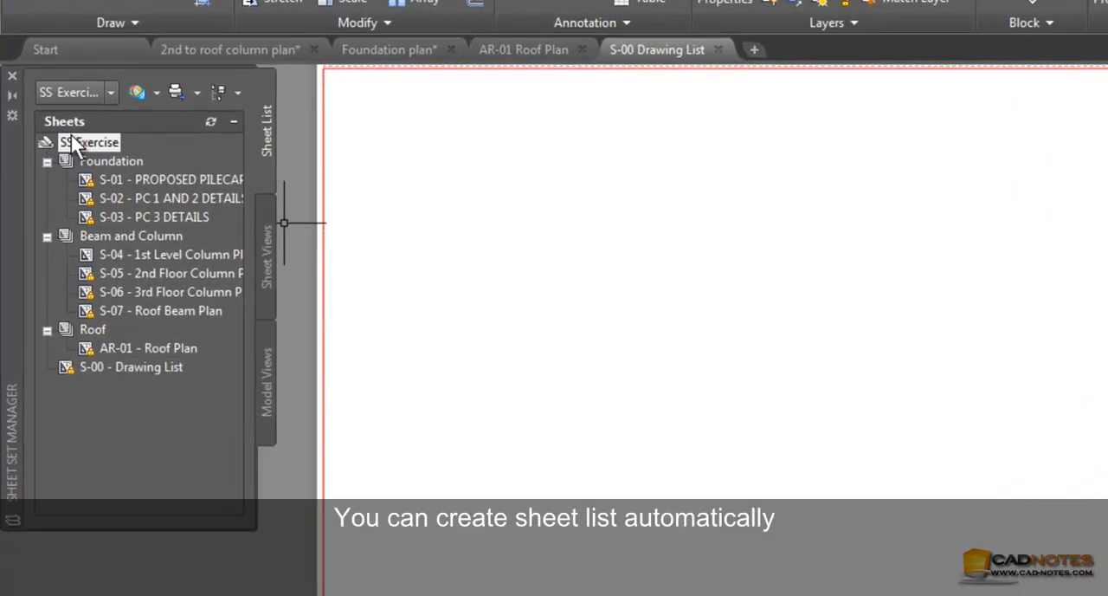
right_click(71, 140)
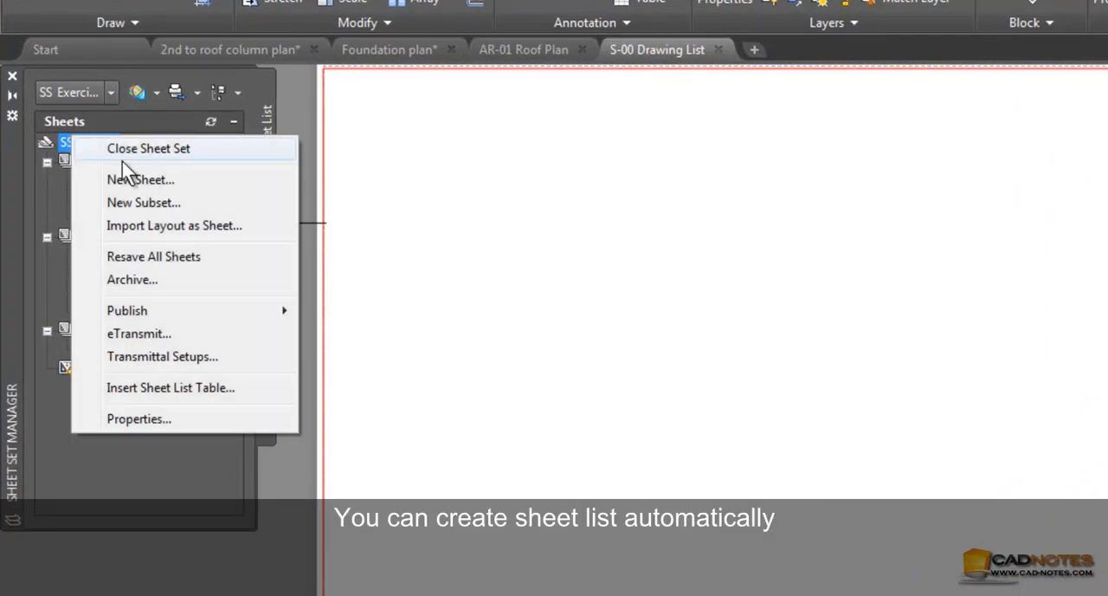
left_click(171, 387)
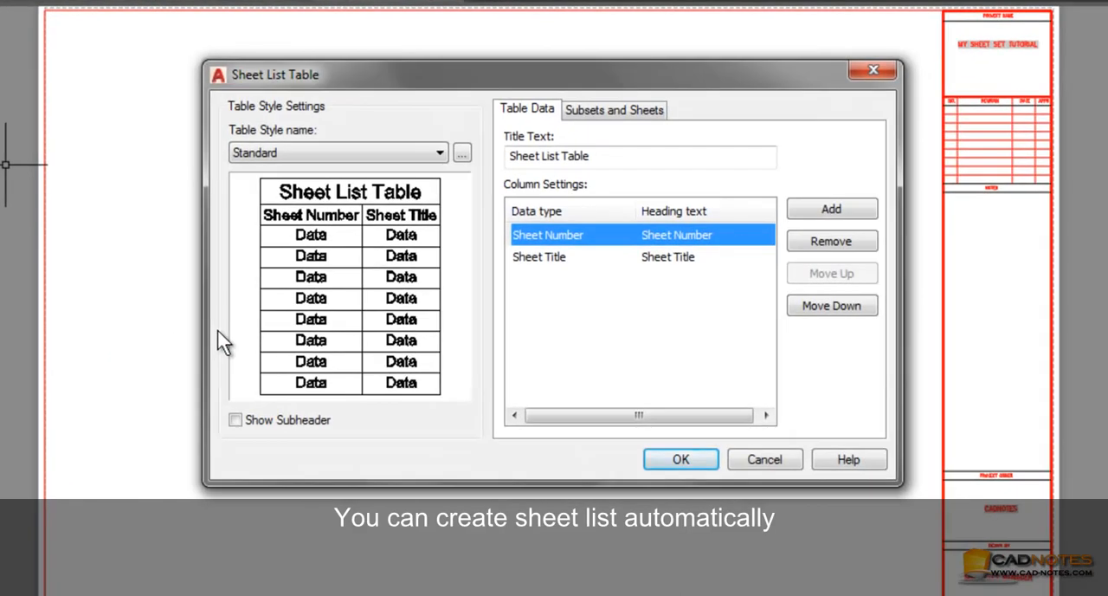
Add two columns to the sheet list table, with the data types Drawn by and Approved by
left_click(806, 209)
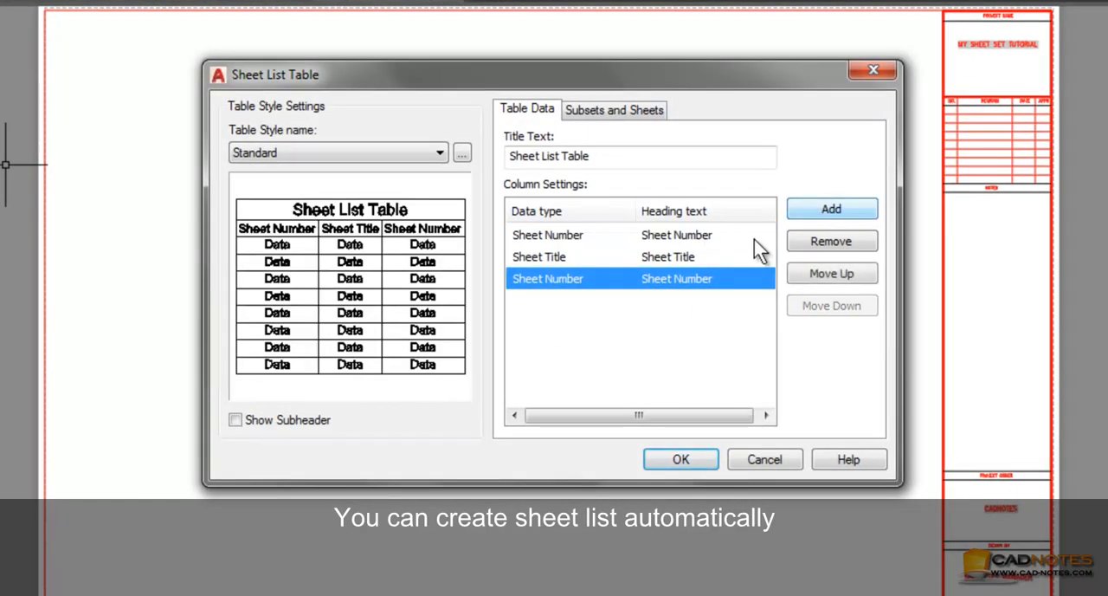
left_click(591, 279)
left_click(615, 283)
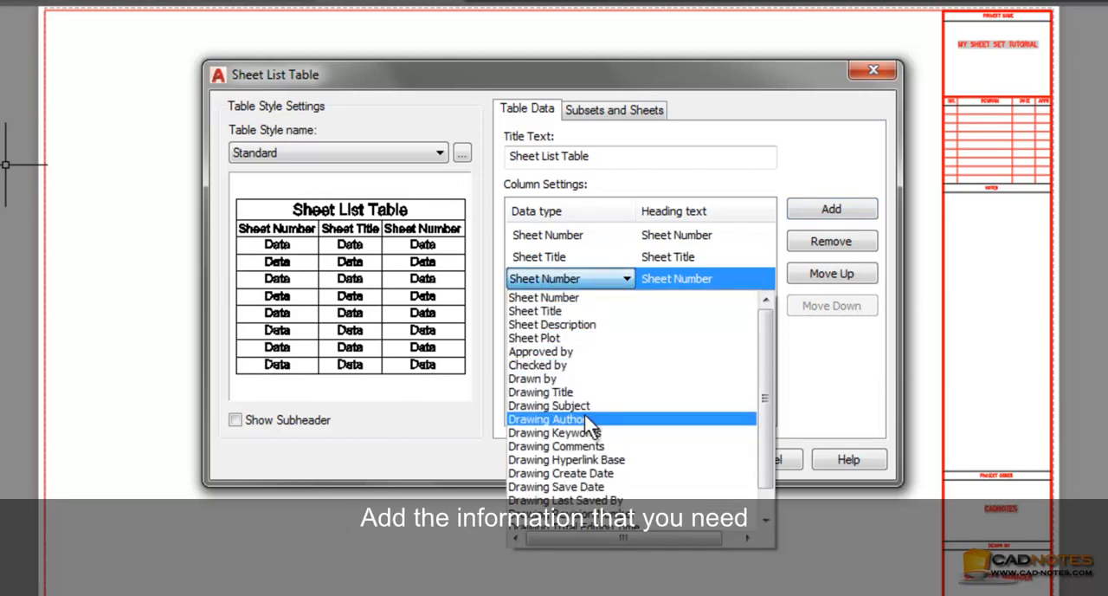
left_click(528, 379)
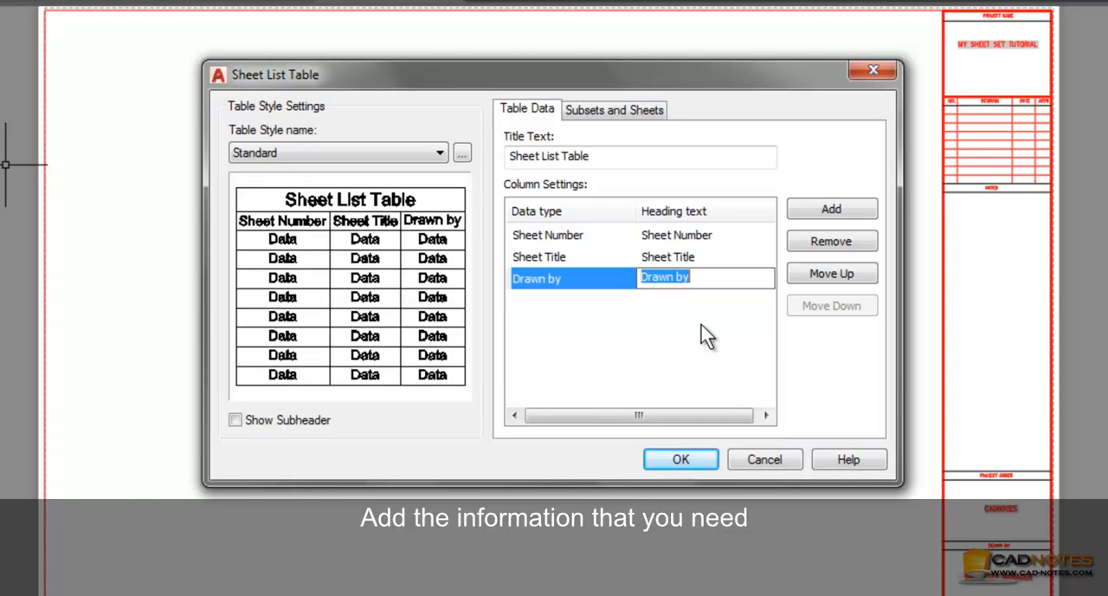
left_click(827, 216)
left_click(588, 301)
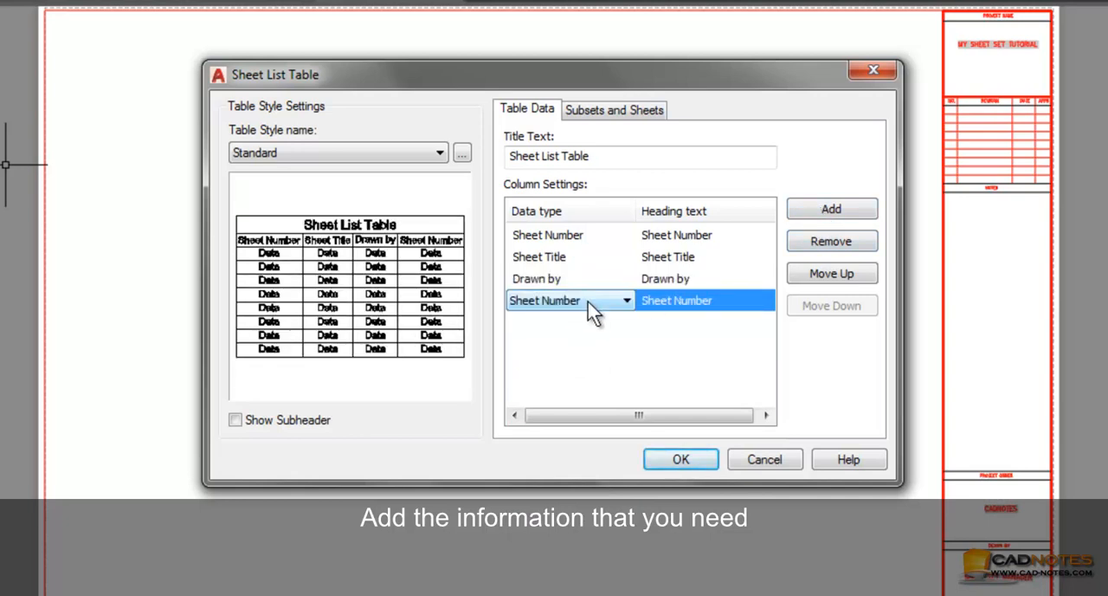
left_click(588, 301)
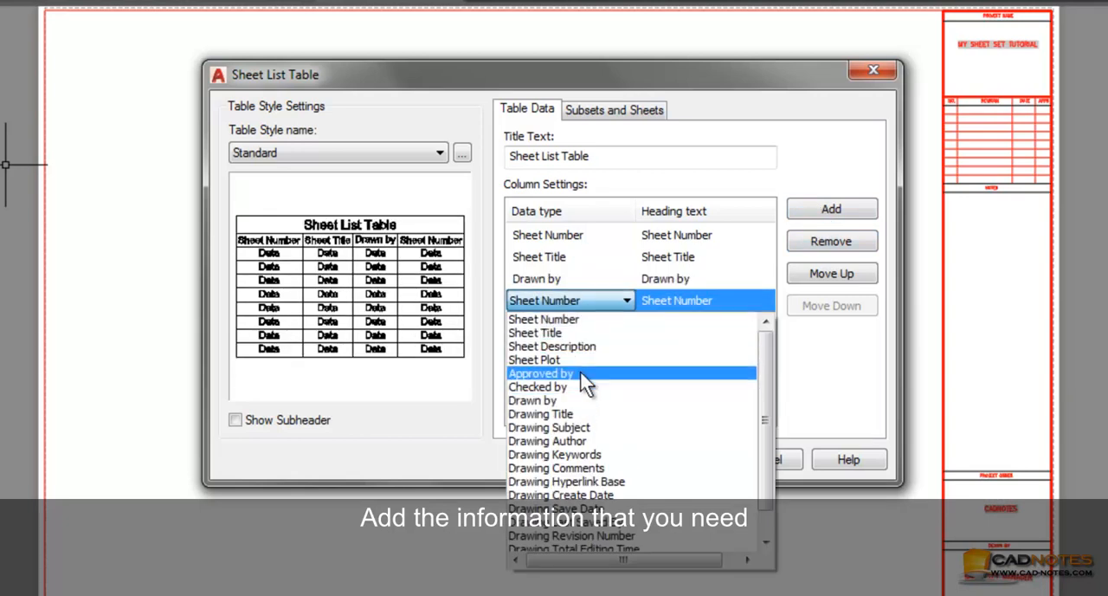
left_click(580, 373)
Accept the table settings and place the sheet list table in the middle of the Drawing List sheet
left_click(686, 464)
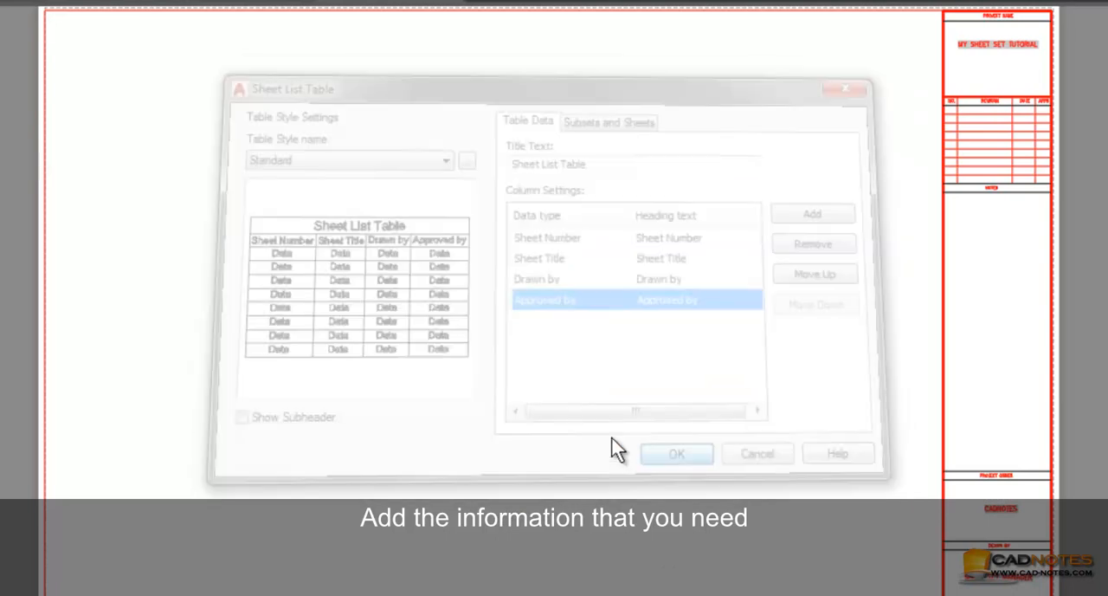
left_click(401, 277)
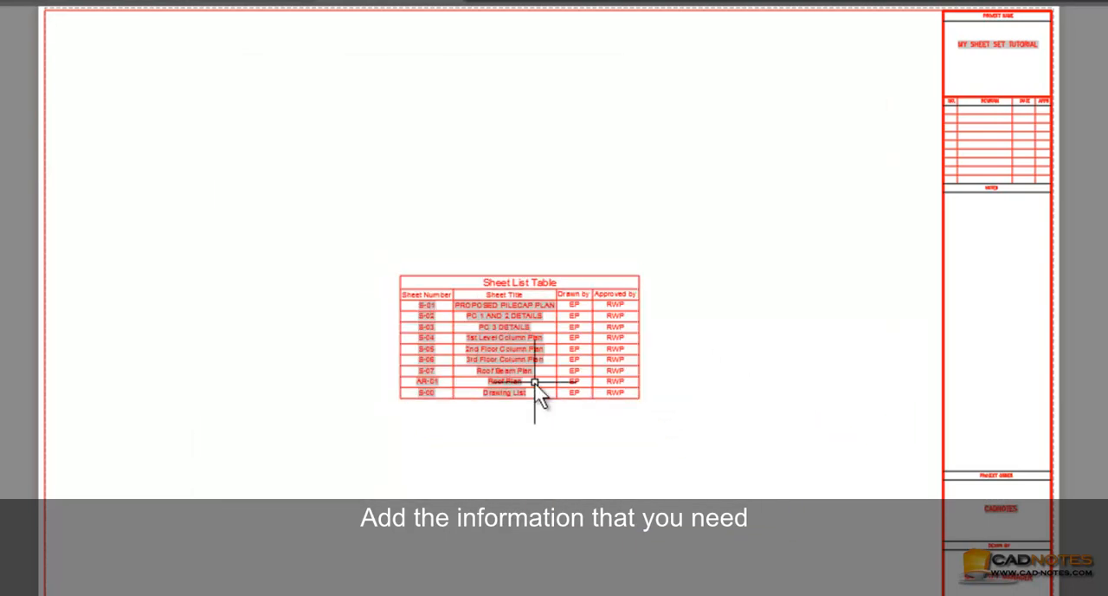
scroll(453, 400, "up", 5)
middle_click_drag(525, 315, 486, 468)
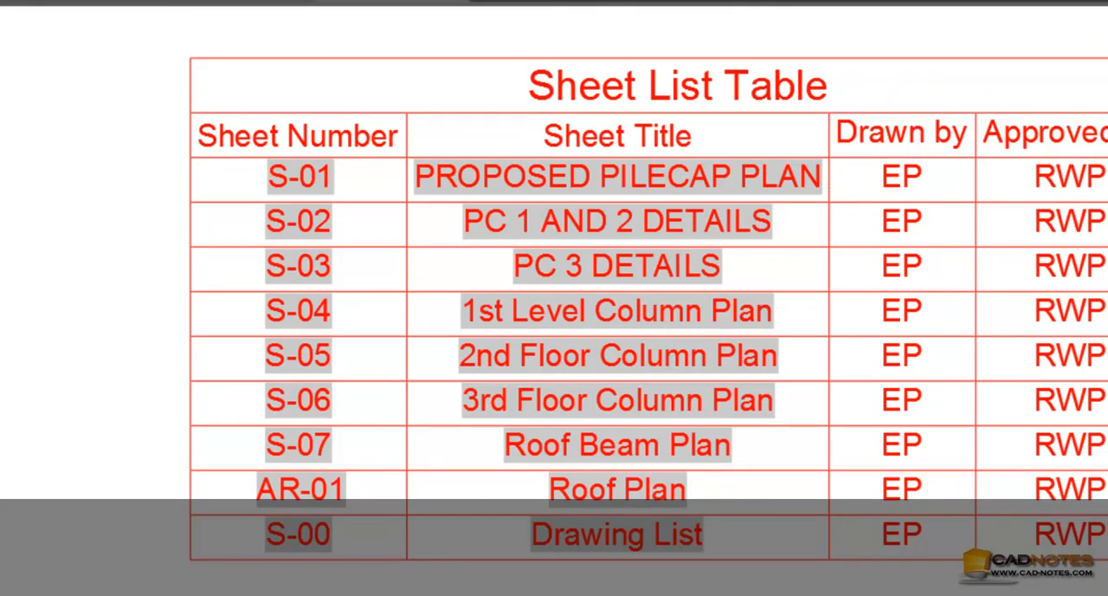
Rename sheet S-01 to PILECAP PLAN in the sheet set
right_click(2, 121)
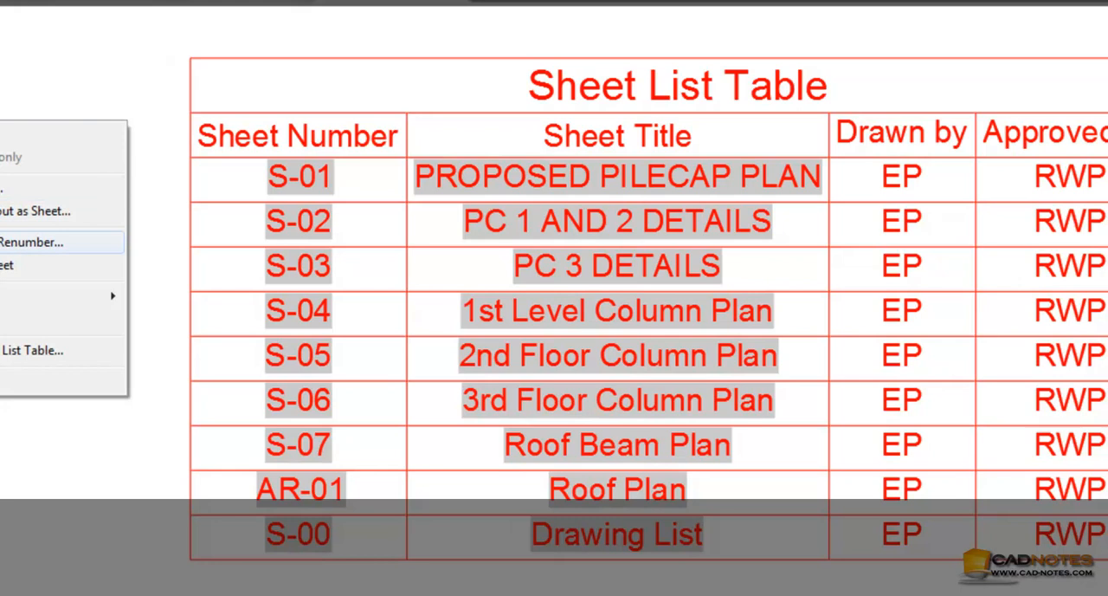
left_click(26, 242)
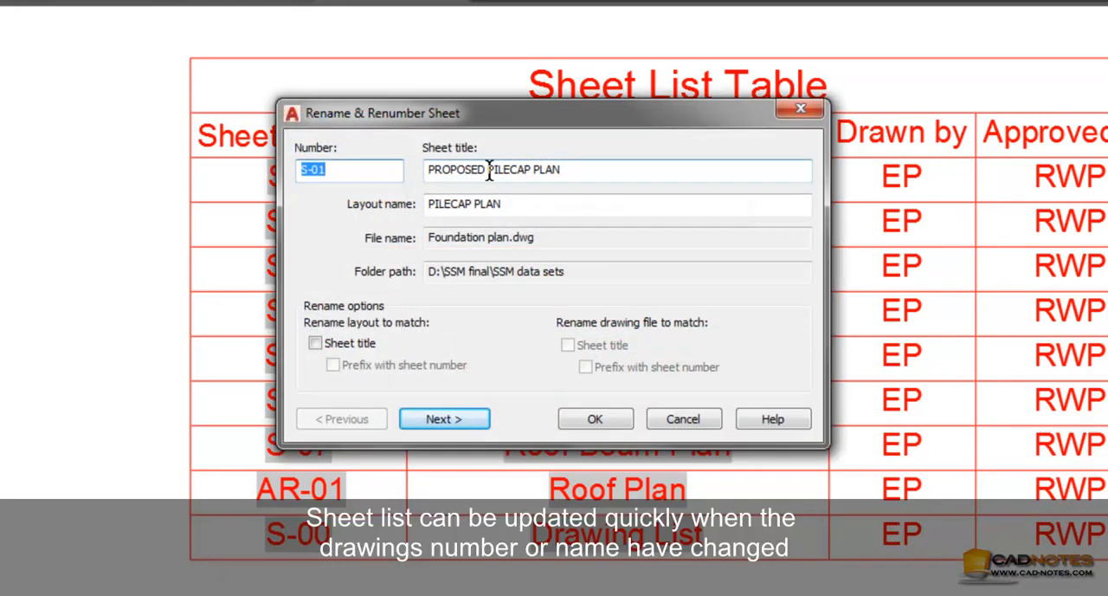
double_click(459, 170)
key("Delete")
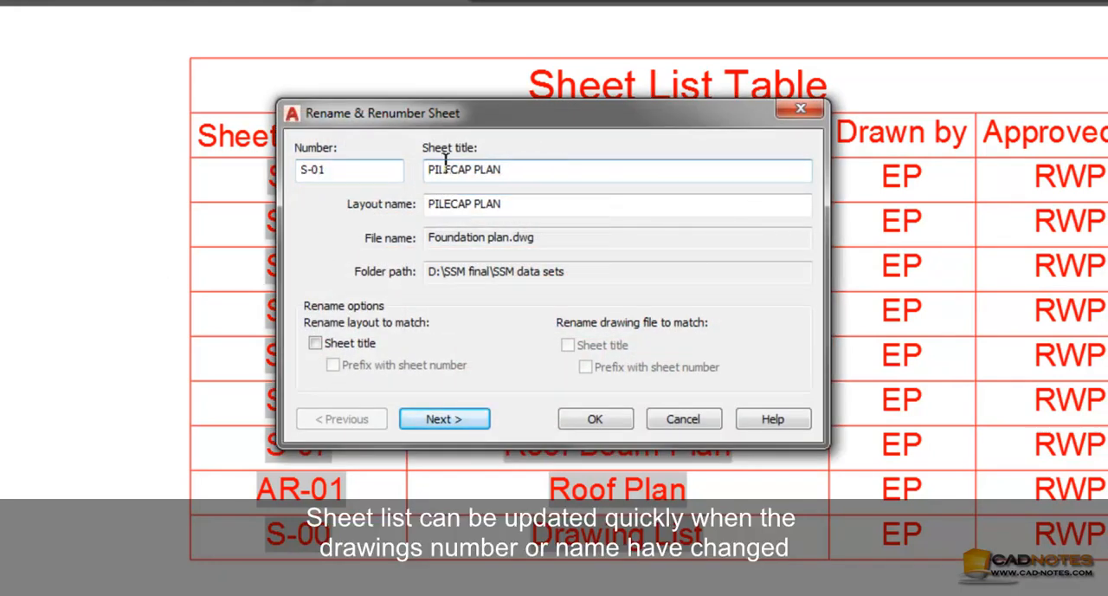
left_click(596, 419)
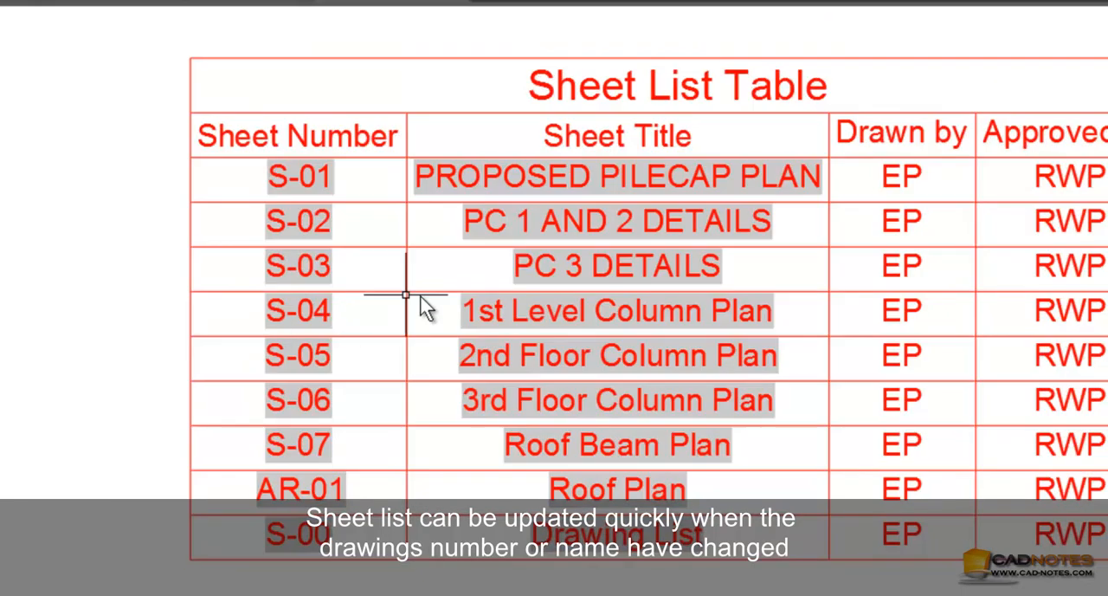
Update the sheet list table on the Drawing List sheet to reflect the renamed sheet
left_click(526, 269)
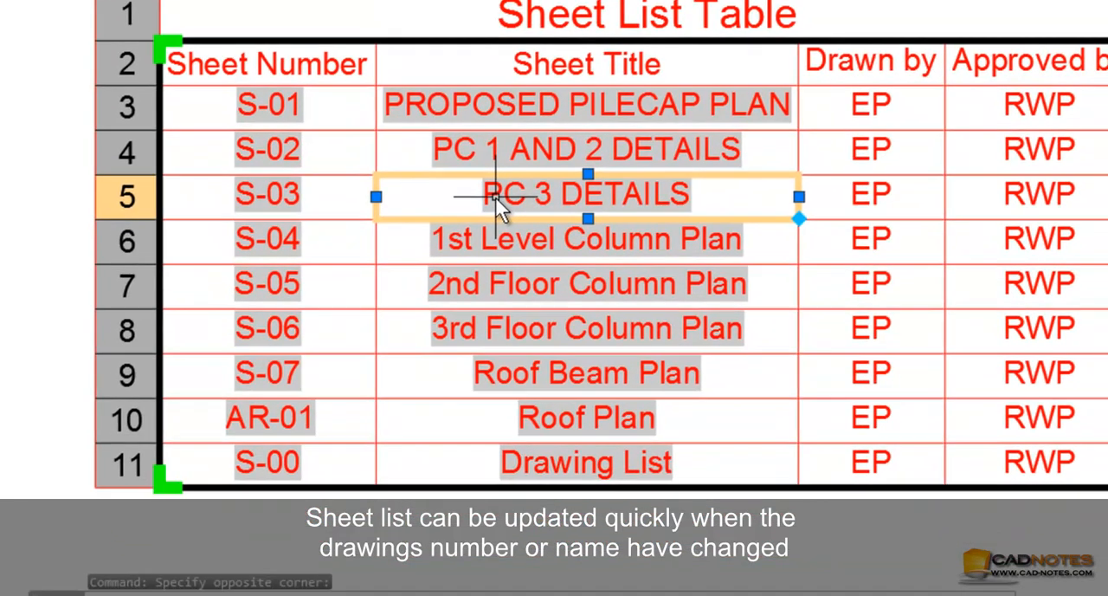
right_click(526, 275)
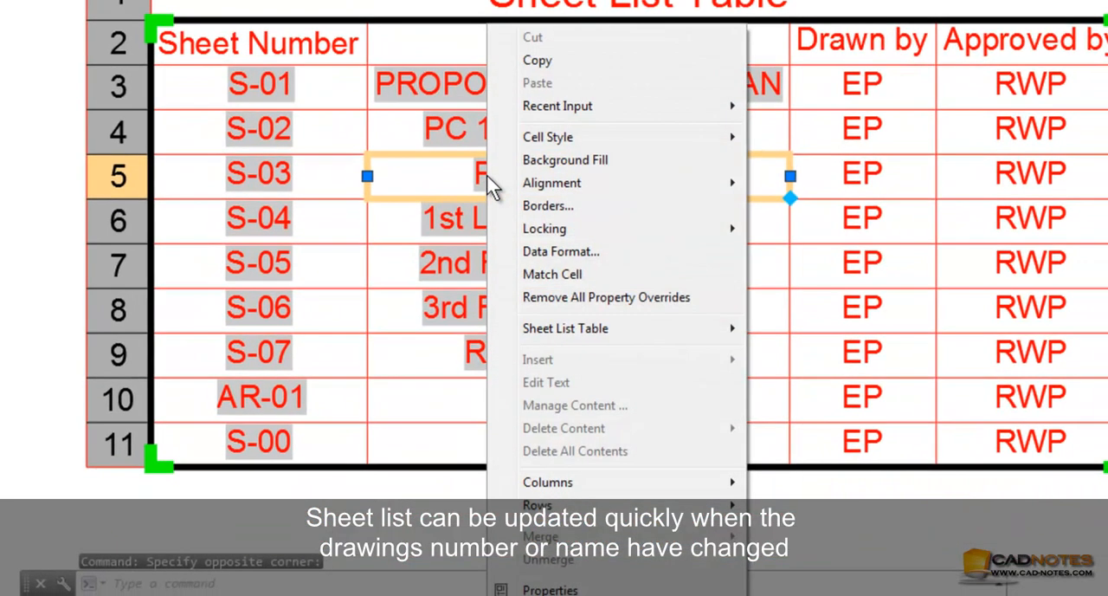
mouse_move(586, 329)
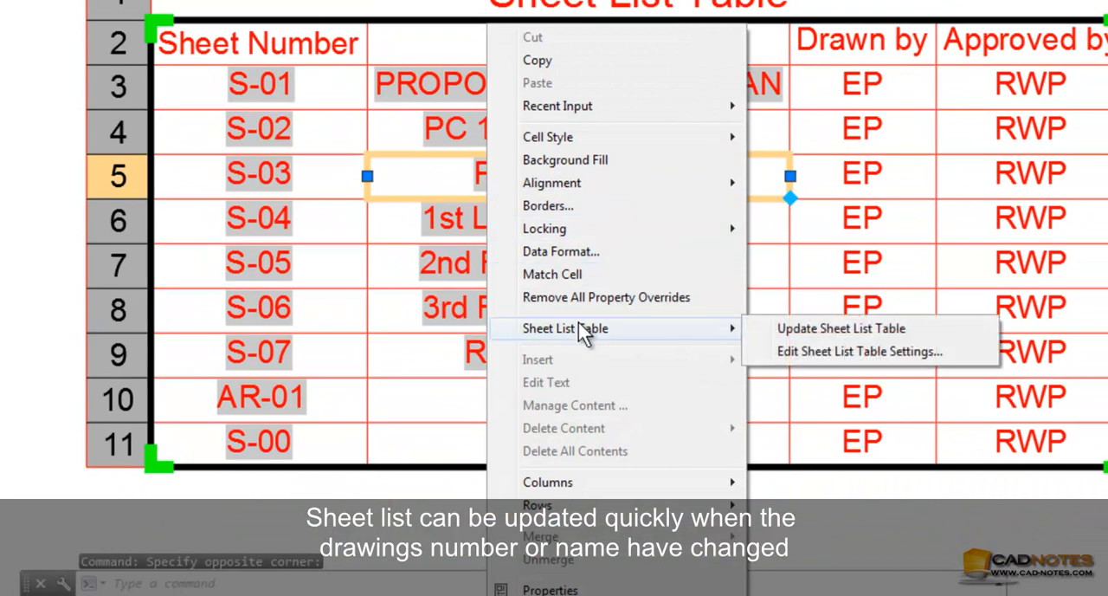
left_click(783, 329)
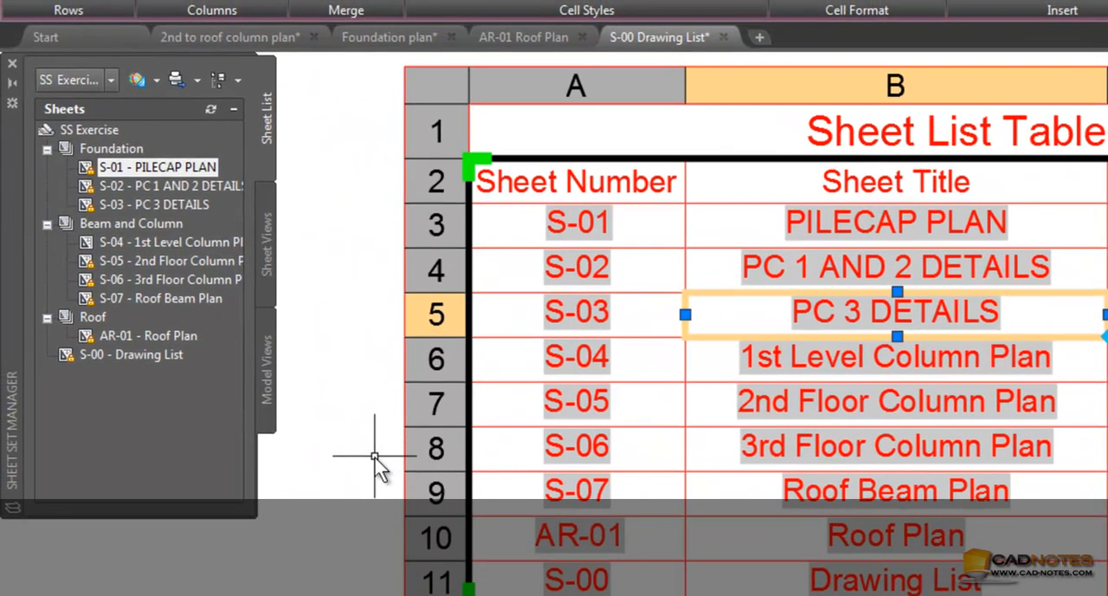
Publish the whole SS Exercise sheet set to DWF as SS Exercise.dwf in My Documents
left_click(105, 129)
right_click(106, 129)
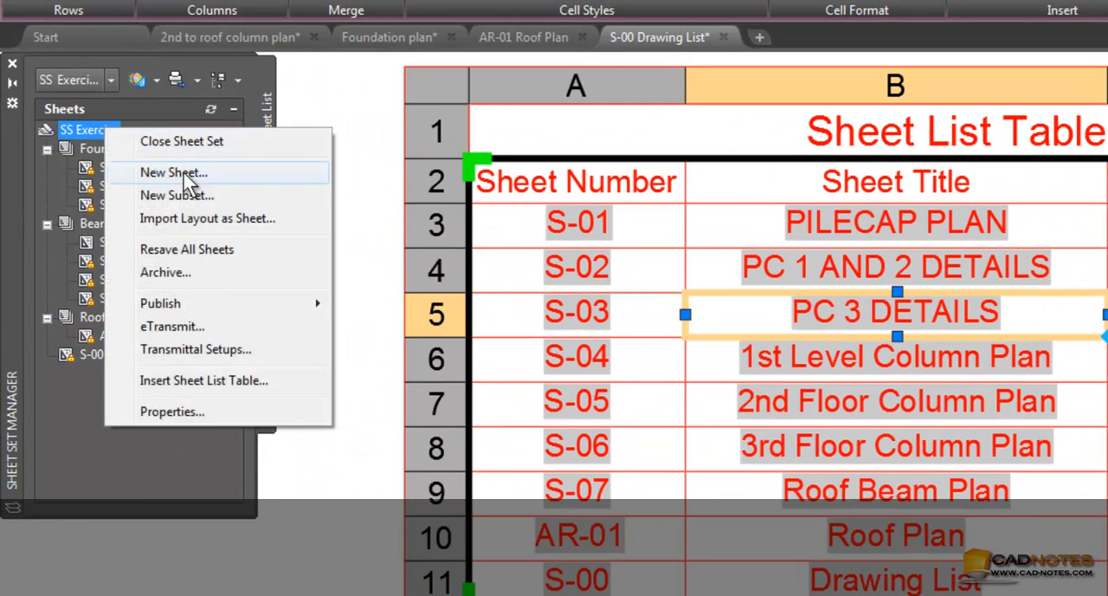
mouse_move(210, 309)
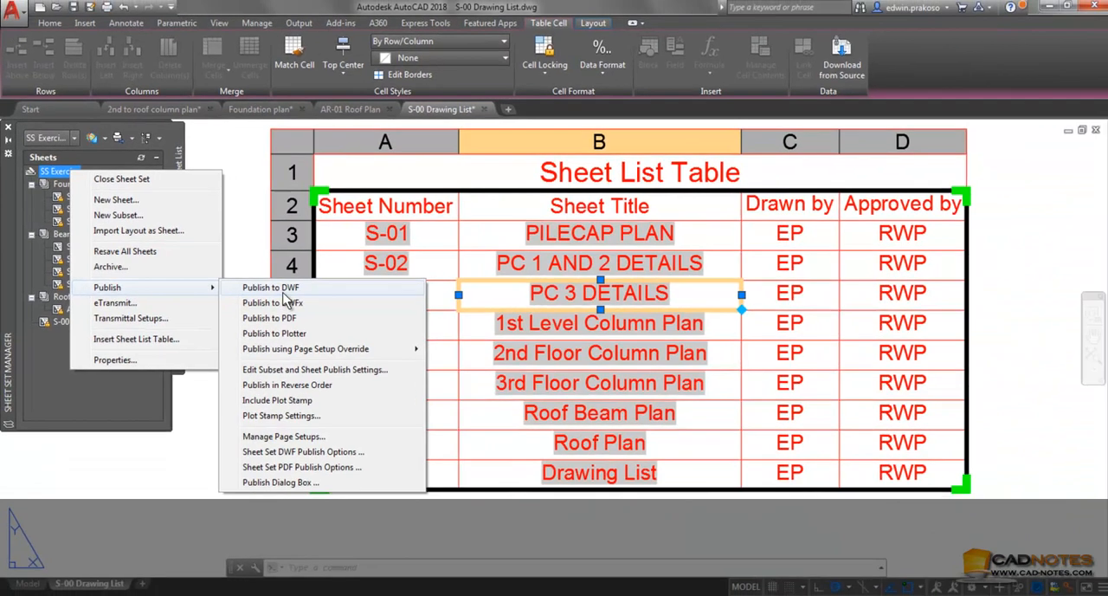
left_click(405, 303)
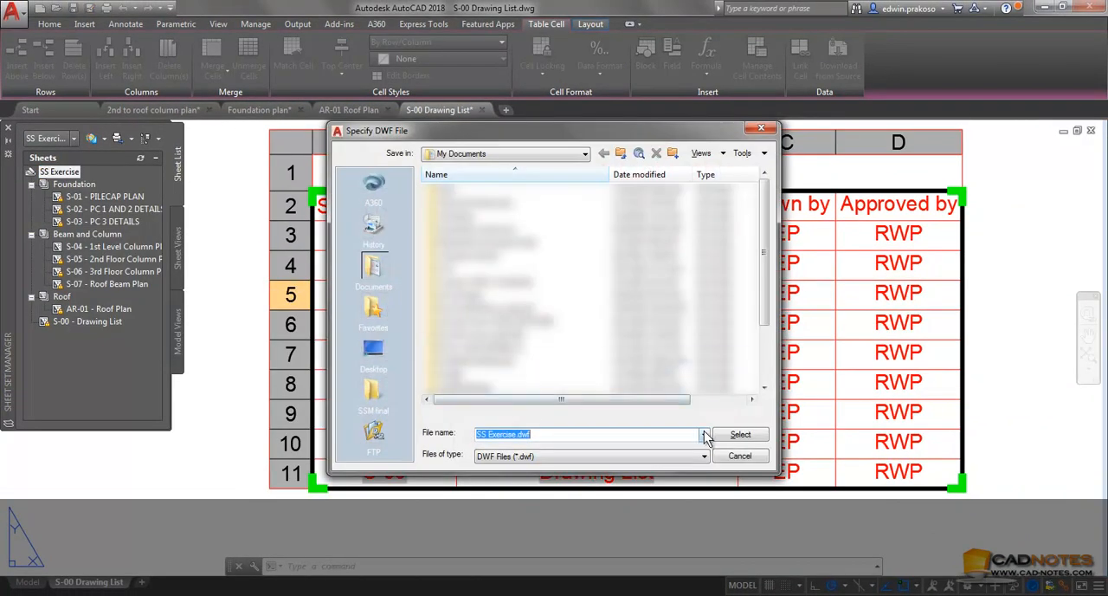
left_click(740, 435)
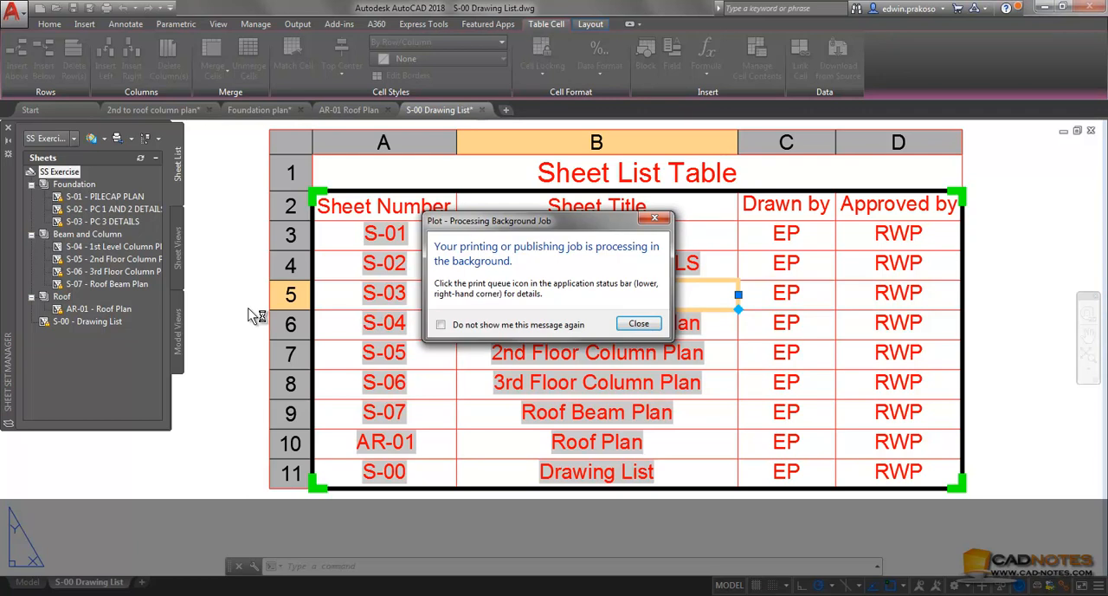
Dismiss the background publishing notice and open the Shaft Area view of sheet S-05 from the sheet set's views
left_click(639, 324)
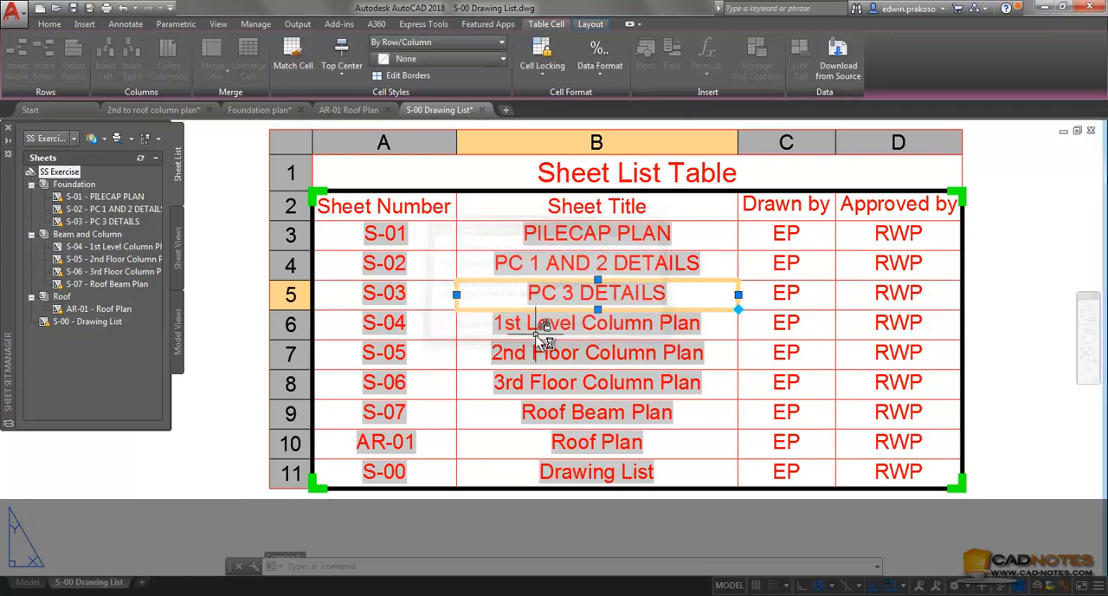
left_click(179, 262)
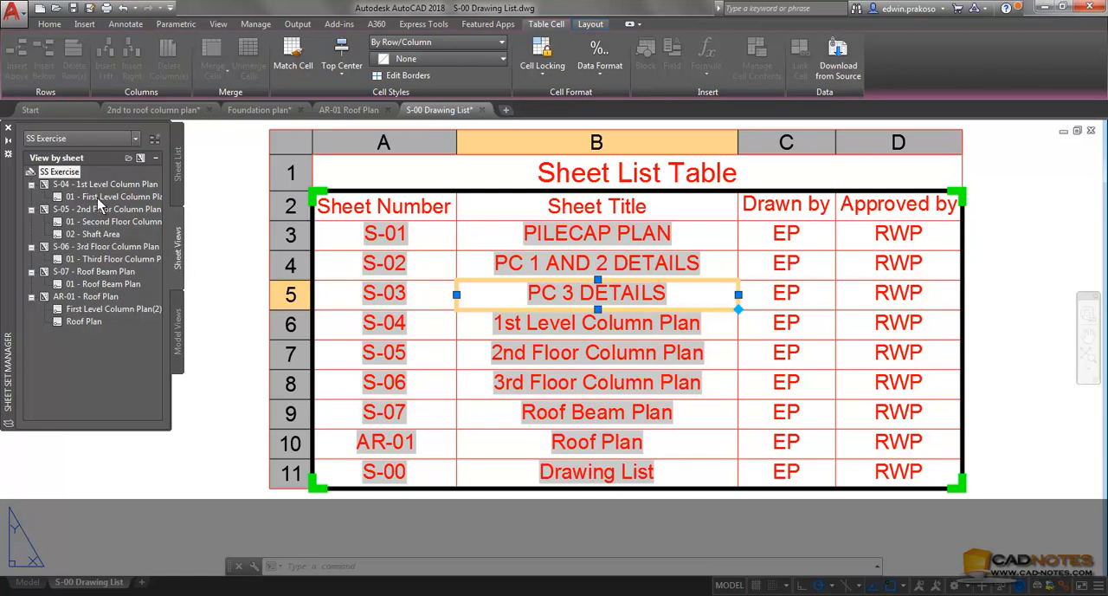
double_click(97, 223)
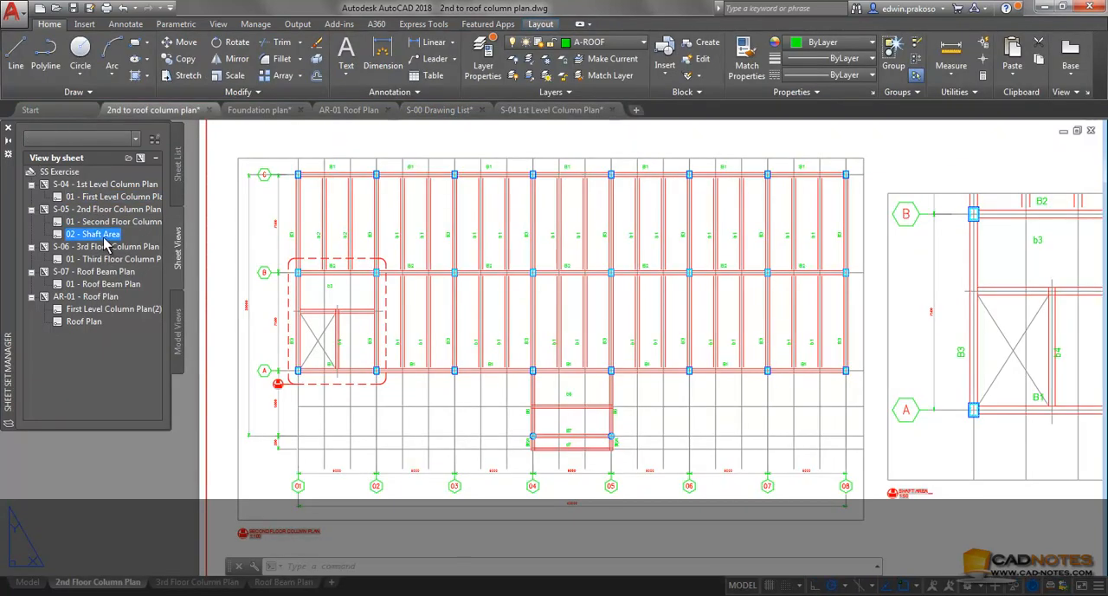
double_click(96, 234)
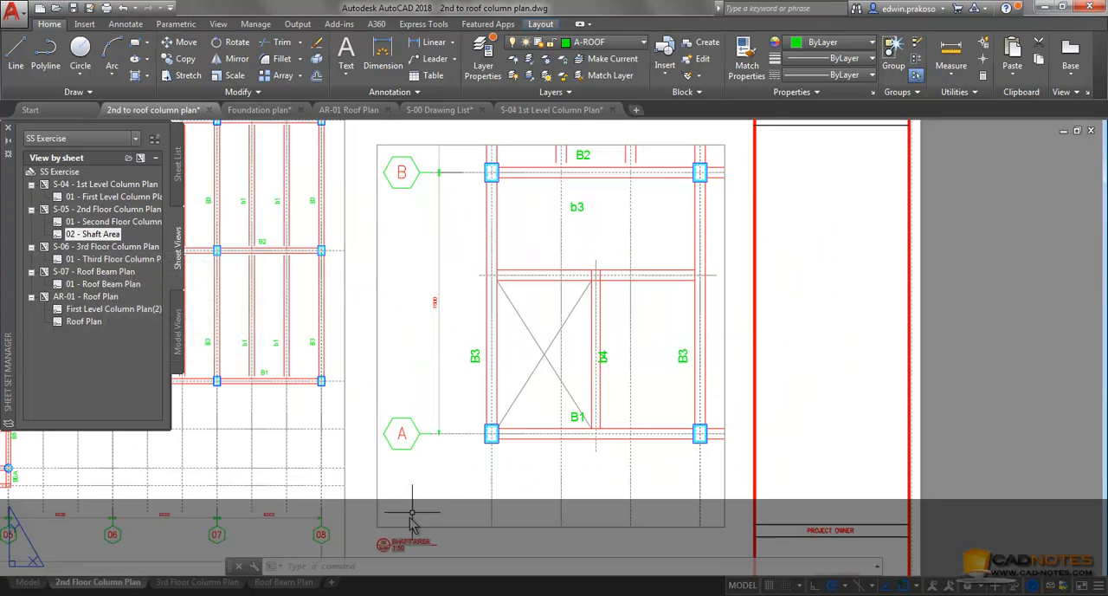
Set the Shaft Area viewport's scale to 1:100 and regenerate the layout from paper space to update its view title
scroll(412, 519, "up", 2)
middle_click_drag(450, 517, 434, 425)
middle_click_drag(417, 364, 413, 331)
double_click(417, 325)
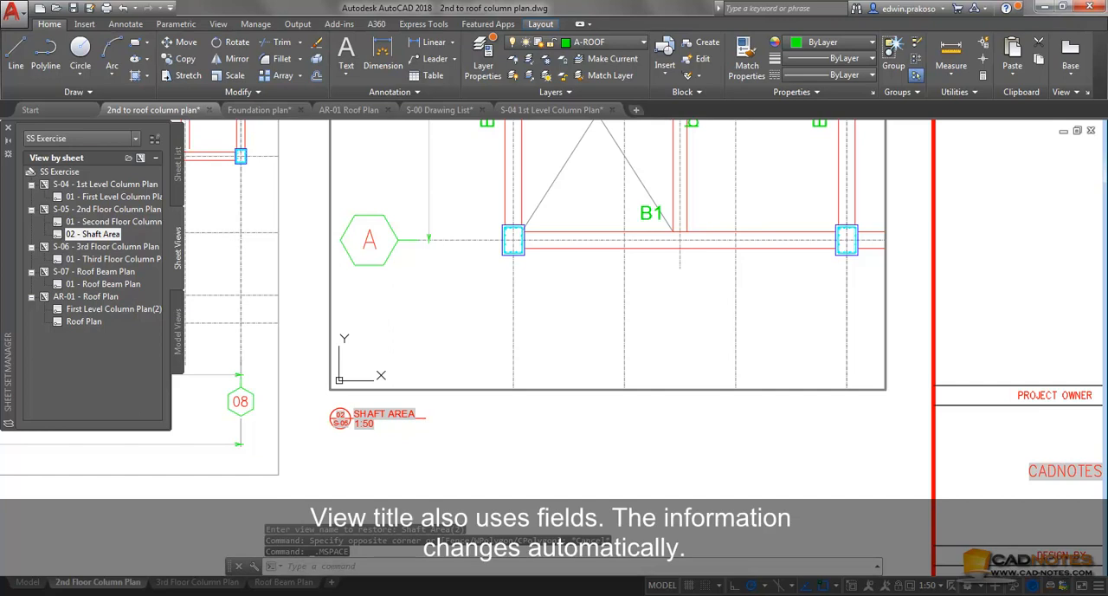
left_click(932, 588)
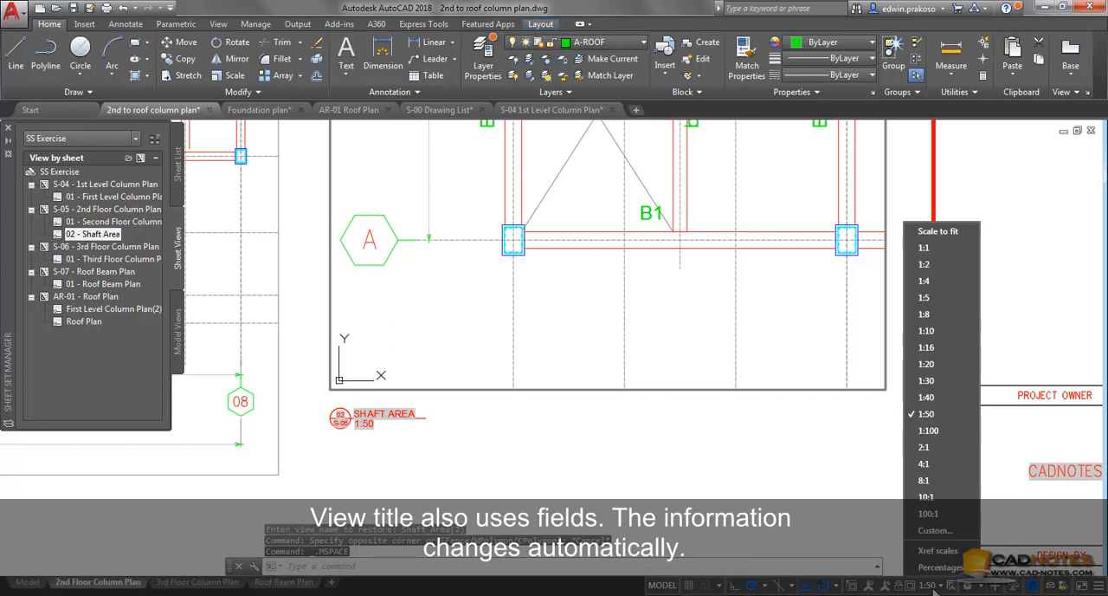
left_click(936, 439)
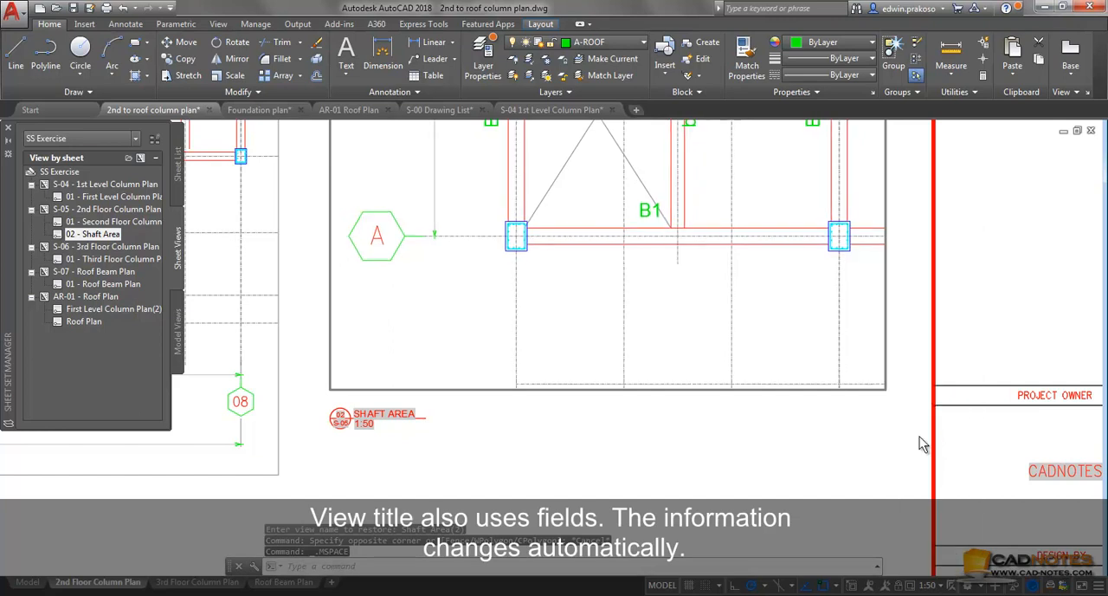
double_click(693, 452)
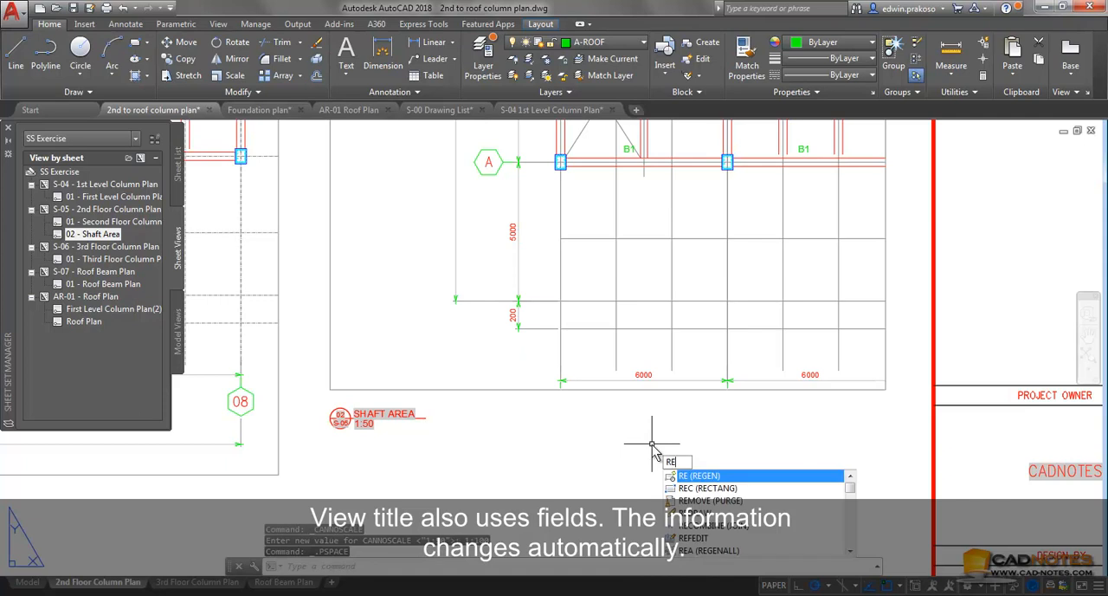
key("Return")
scroll(368, 441, "up", 2)
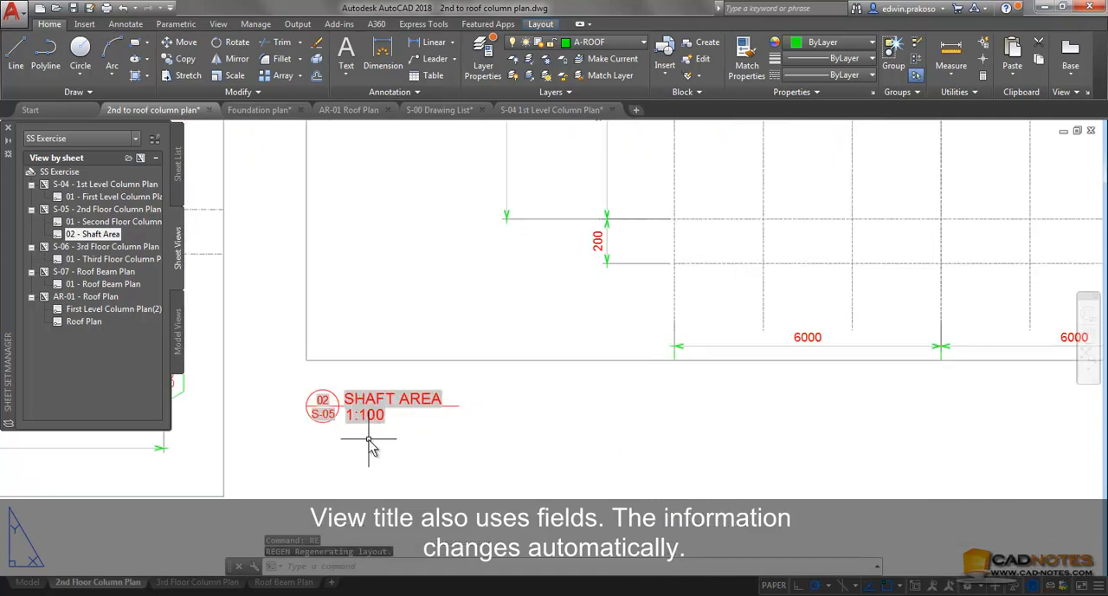
Set the Shaft Area viewport's scale back to 1:50 and regenerate the layout from paper space
scroll(369, 441, "up", 2)
double_click(484, 239)
left_click(923, 587)
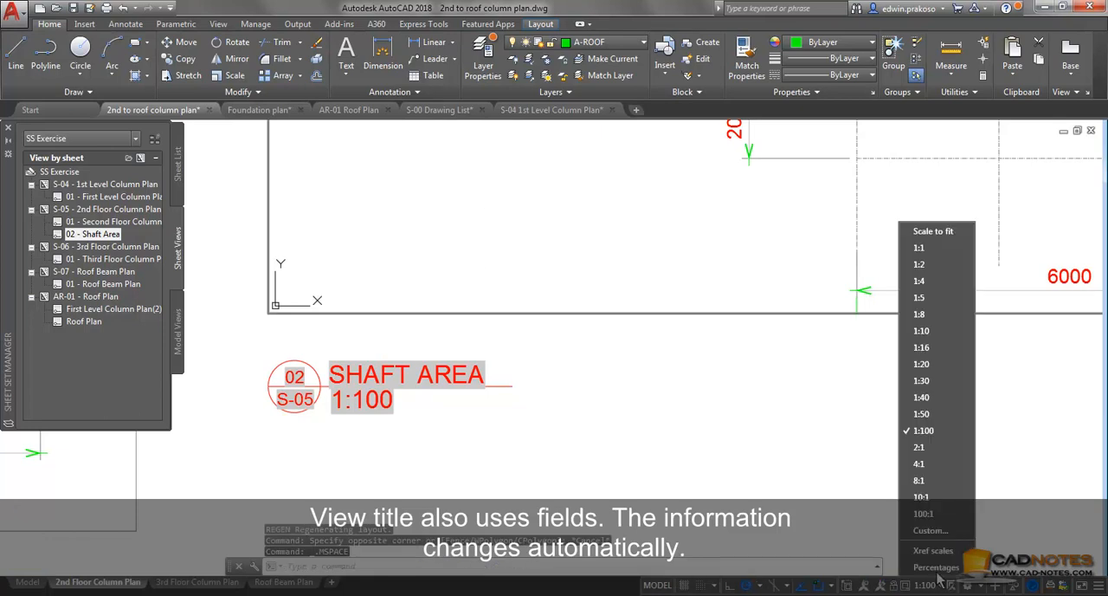
left_click(926, 414)
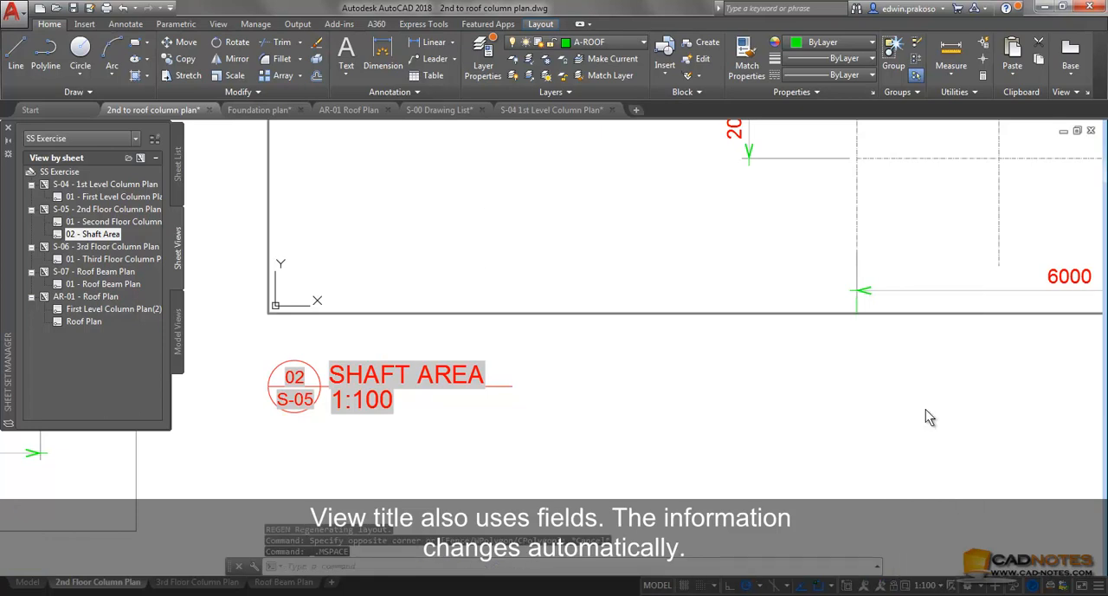
double_click(693, 422)
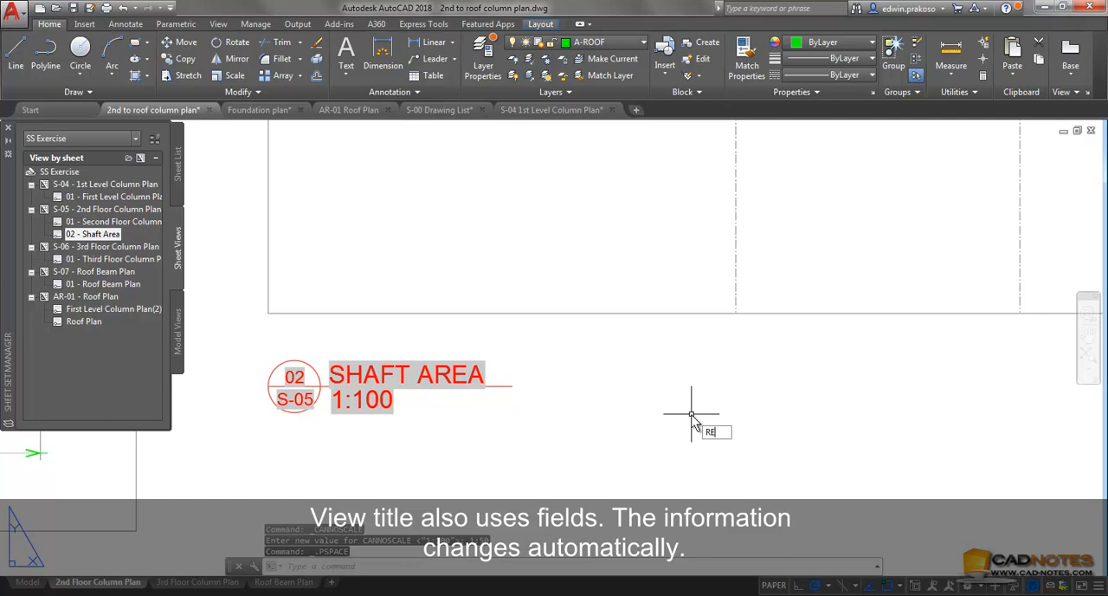
key("Return")
Start a new sheet in the Roof subset, using the A1 default sheet layout of ss template.dwt in SSM final\template
left_click(179, 177)
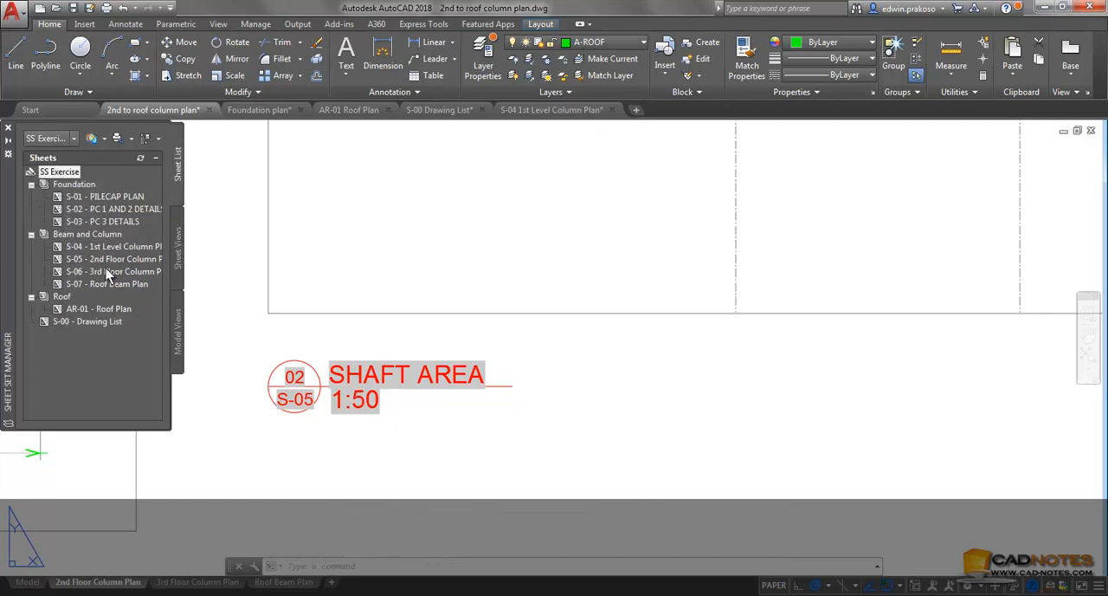
right_click(64, 299)
left_click(97, 322)
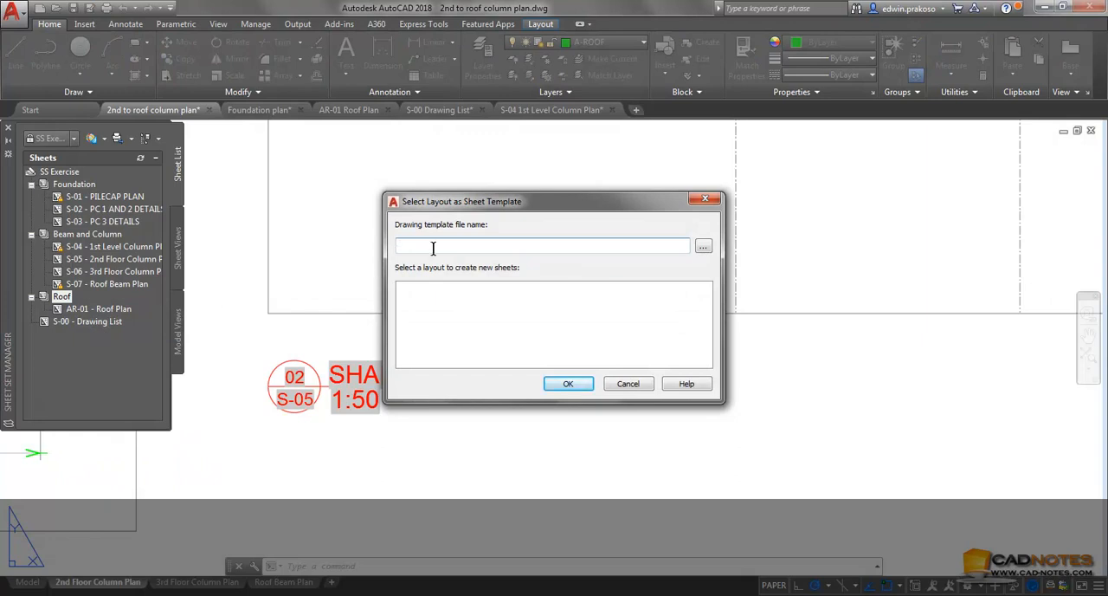
left_click(703, 246)
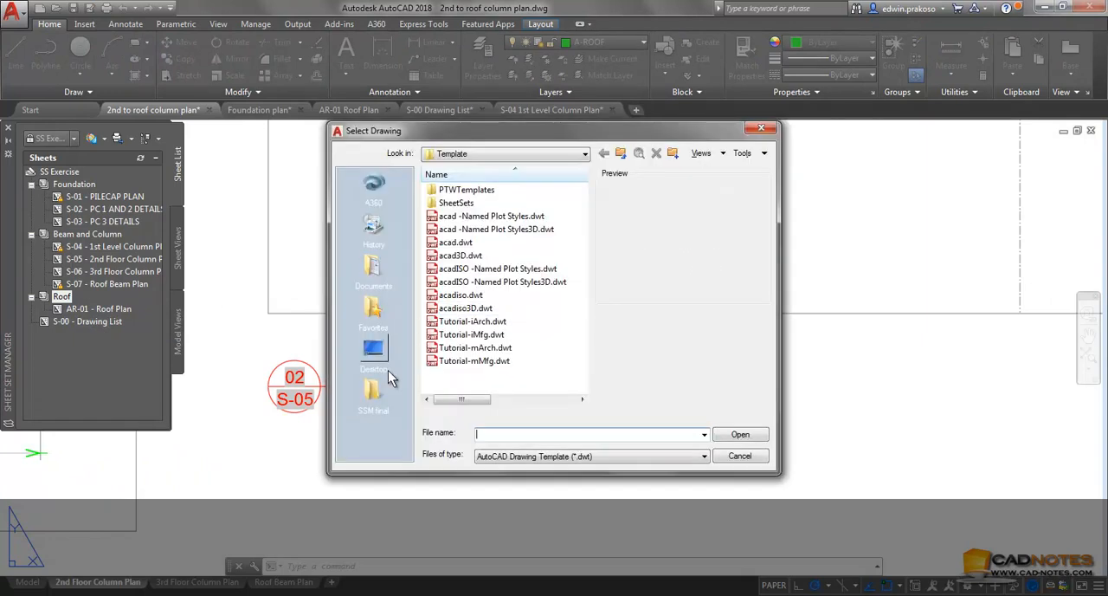
left_click(373, 396)
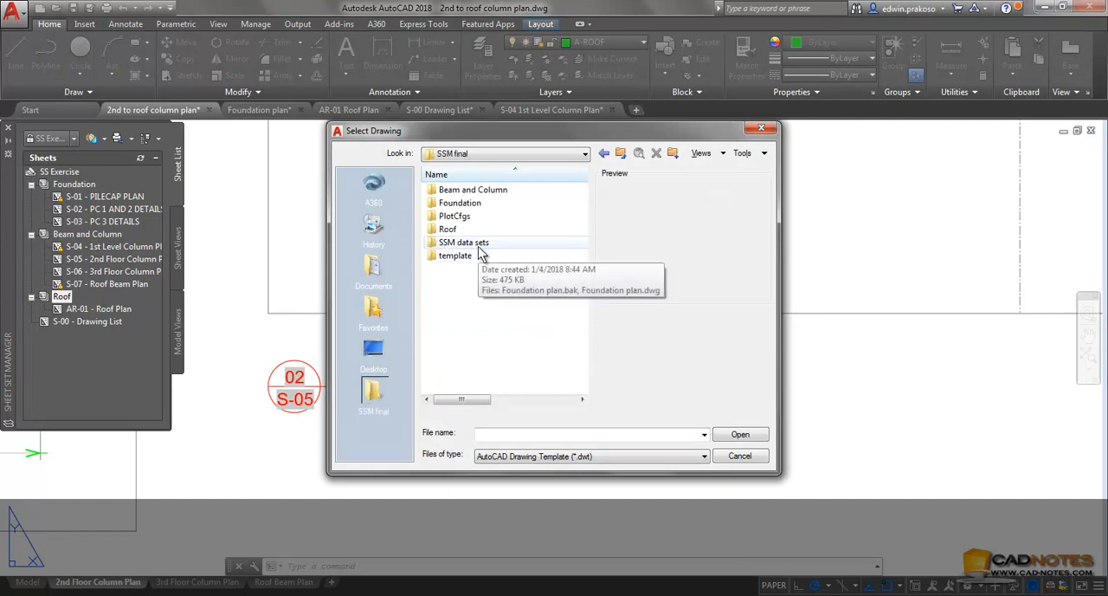
double_click(478, 255)
double_click(482, 194)
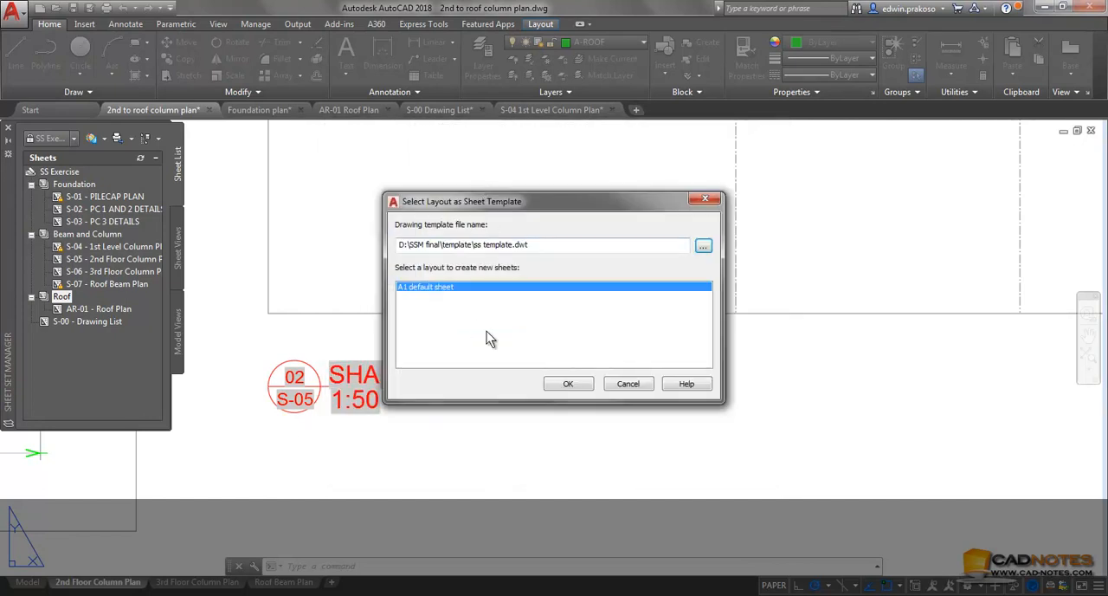
left_click(579, 386)
Create the new sheet with number AR01 and title ROOF PLAN, set to open in the drawing editor
type("AR01 ")
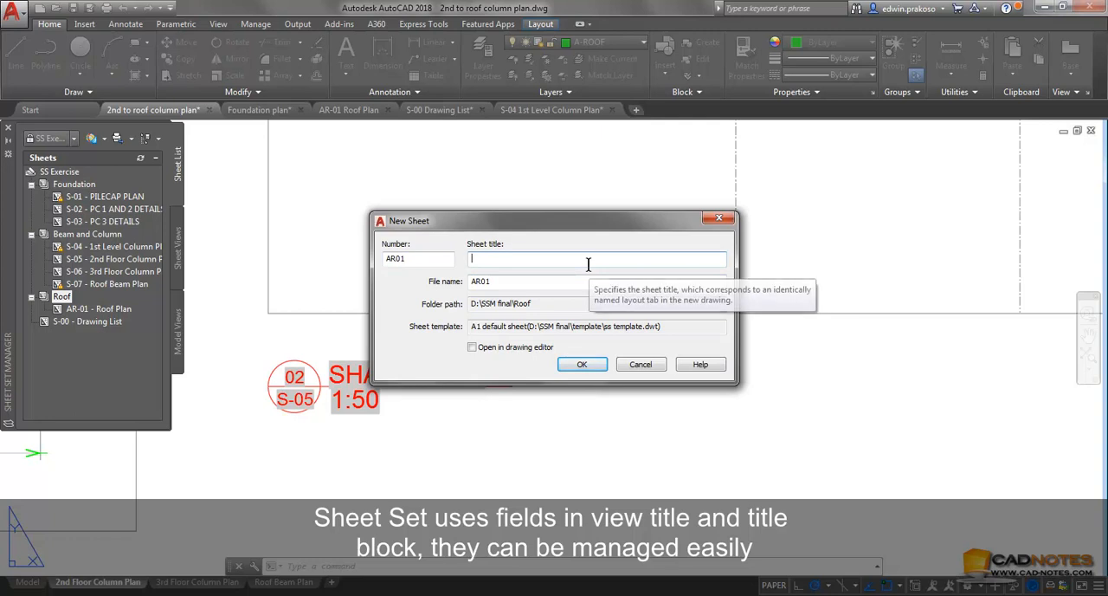
type("ROOF PLAN")
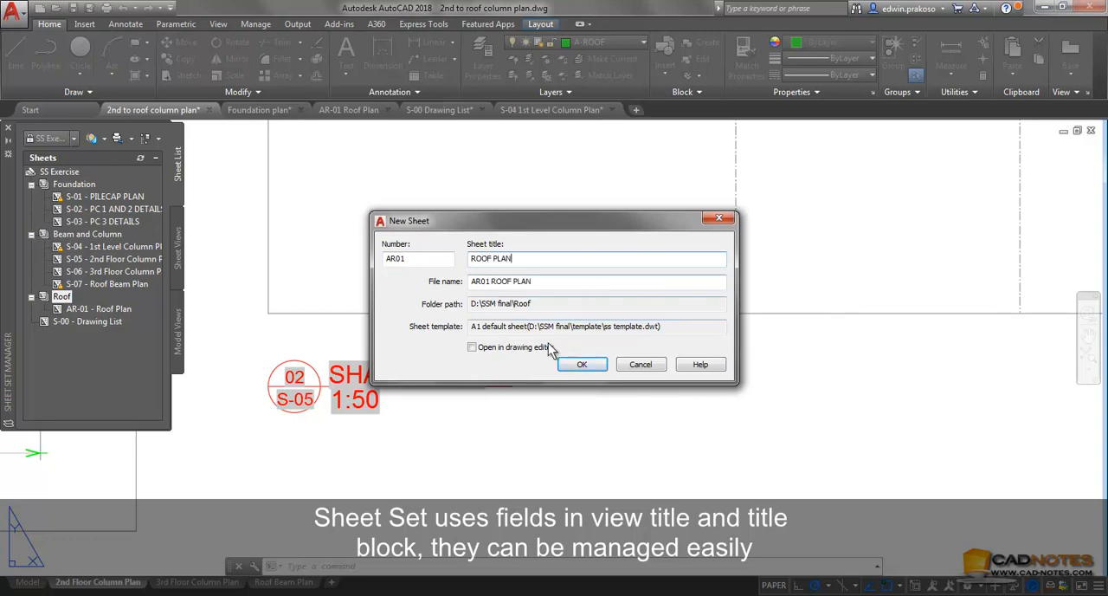
left_click(511, 347)
left_click(578, 366)
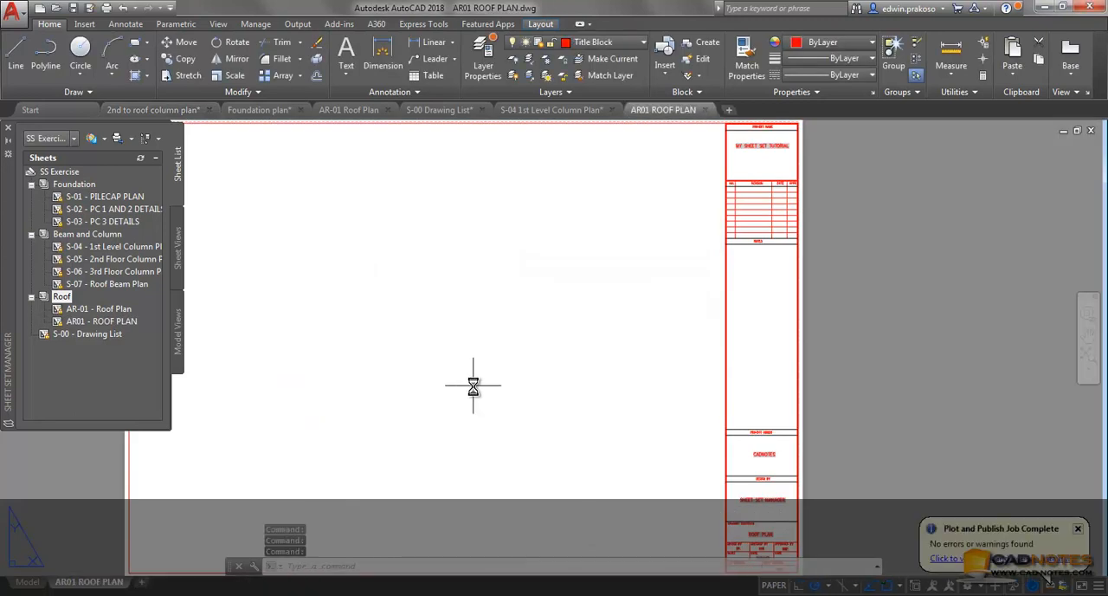
Bring the Roof Plan model view from the 2nd to roof column plan drawing onto the AR01 ROOF PLAN sheet for placement
left_click(176, 343)
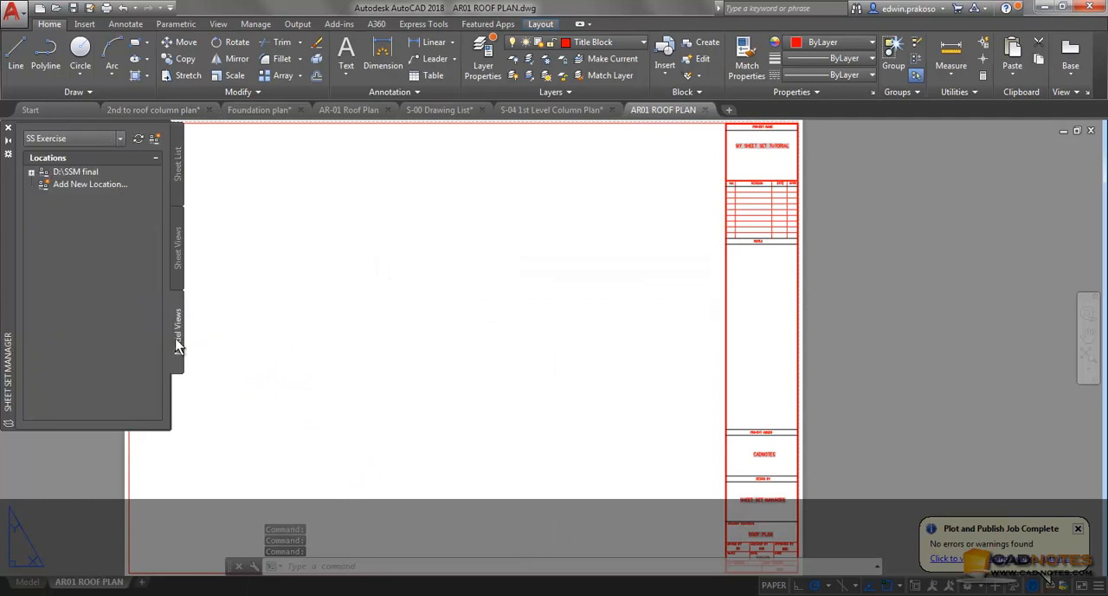
left_click(31, 173)
double_click(55, 186)
left_click(57, 198)
left_click_drag(104, 221, 459, 317)
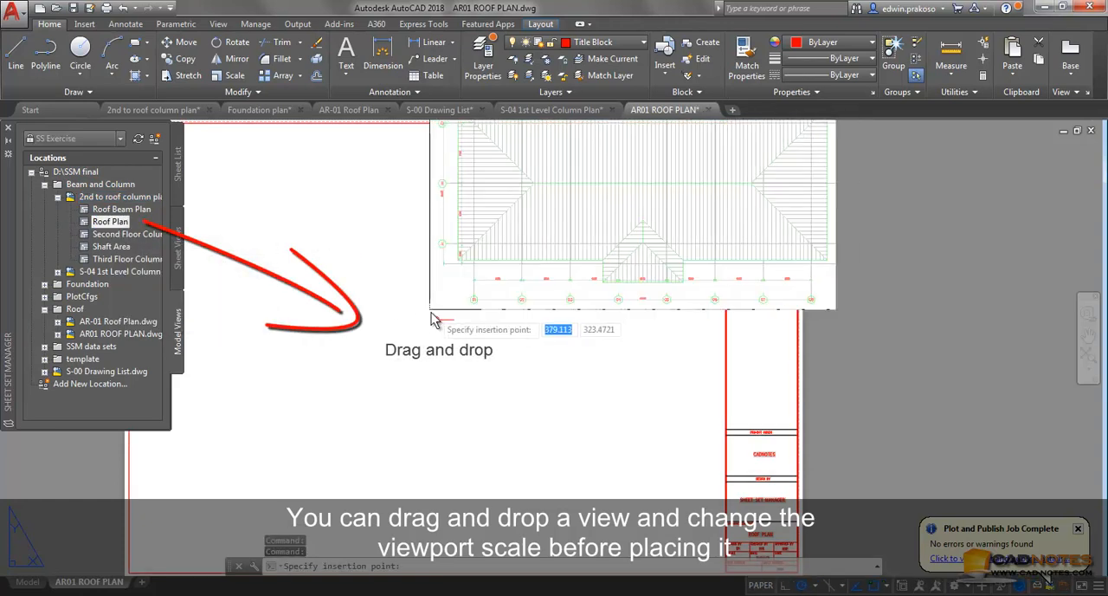
Try a 1:50 viewport scale for the Roof Plan view during its placement
right_click(261, 433)
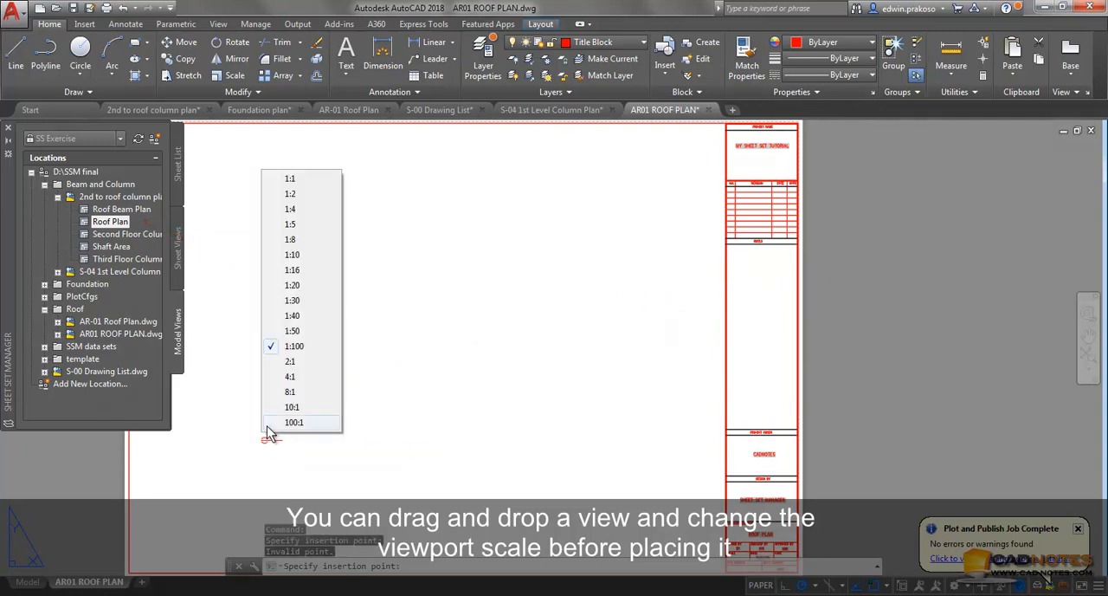
left_click(295, 337)
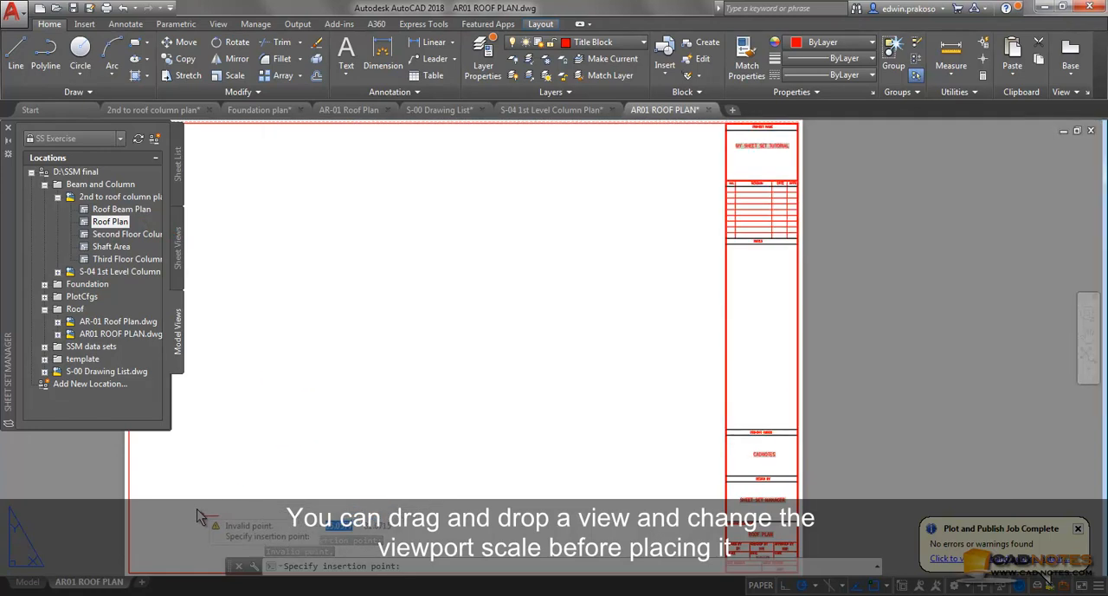
scroll(359, 403, "up", 5)
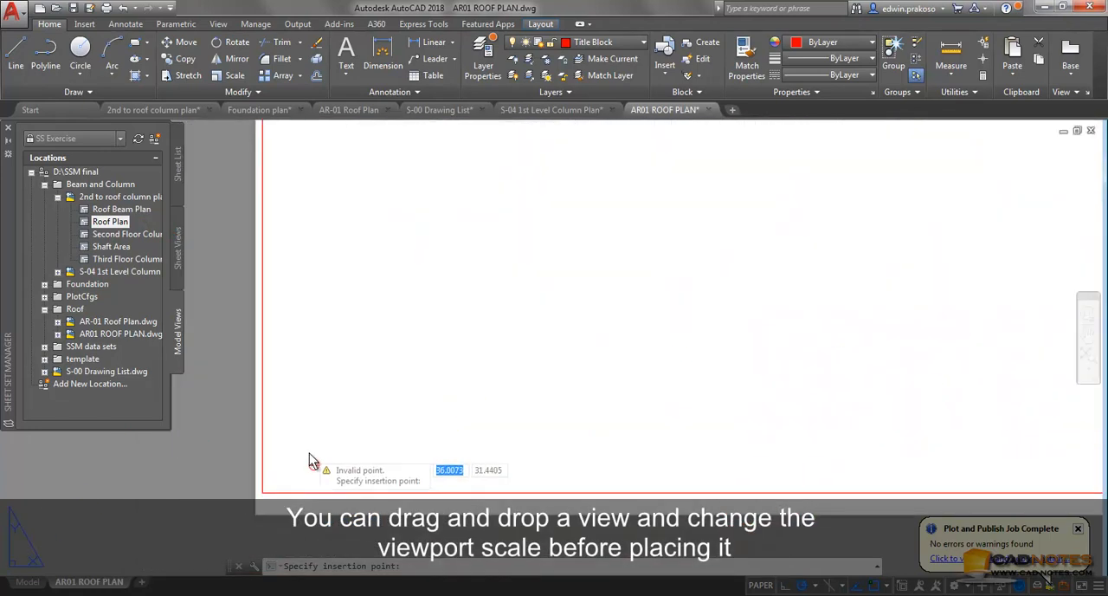
scroll(309, 452, "down", 4)
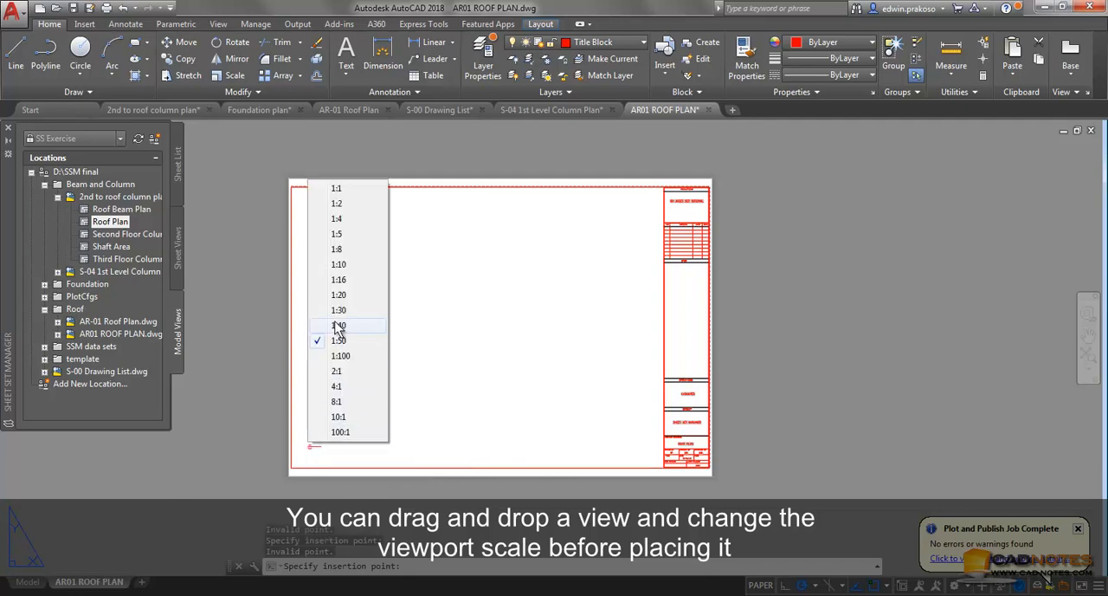
Place the Roof Plan view at 1:100 in the lower-left part of the sheet and accept the default view title attributes
left_click(334, 356)
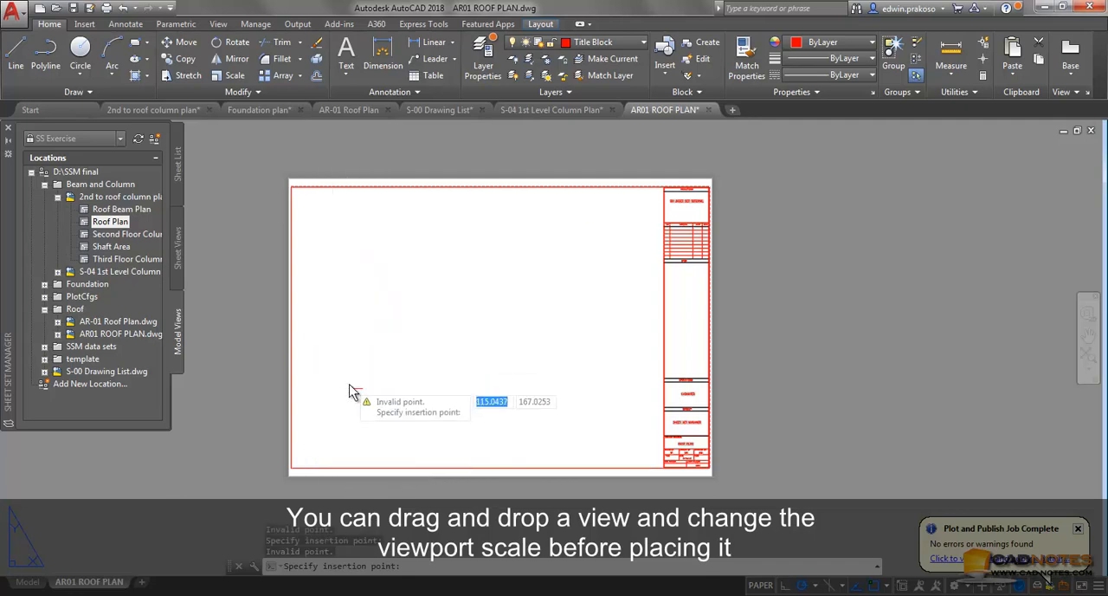
left_click(349, 383)
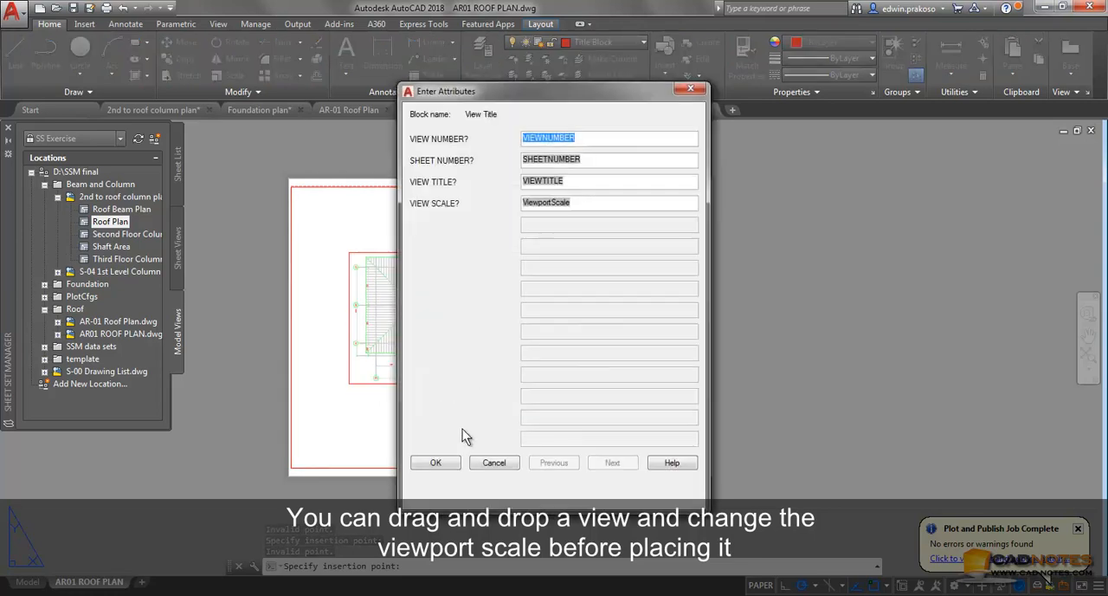
left_click(440, 462)
scroll(360, 399, "up", 5)
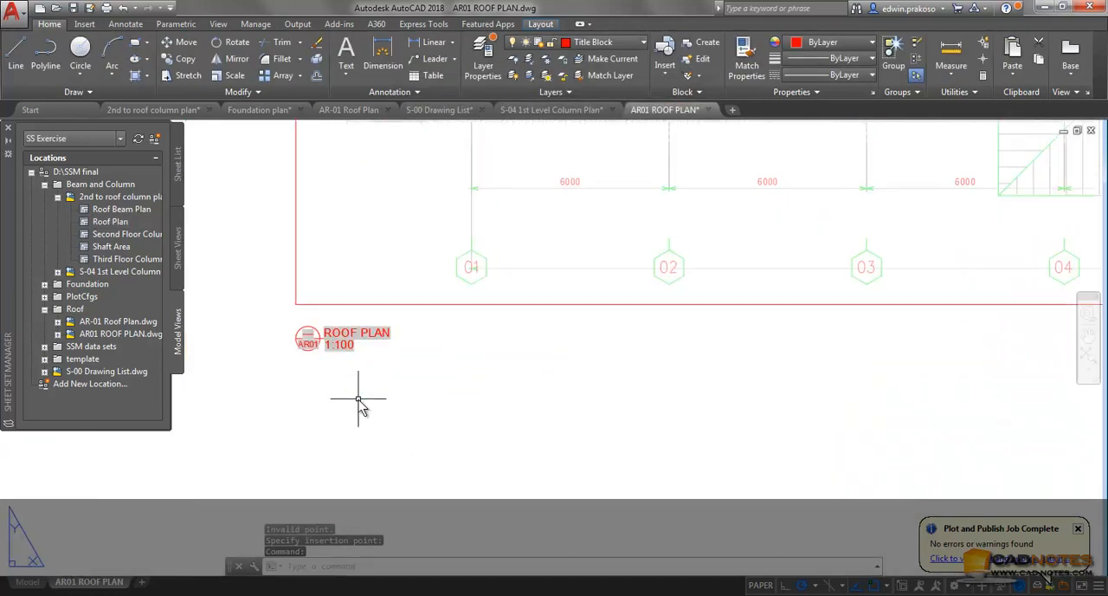
scroll(360, 402, "up", 2)
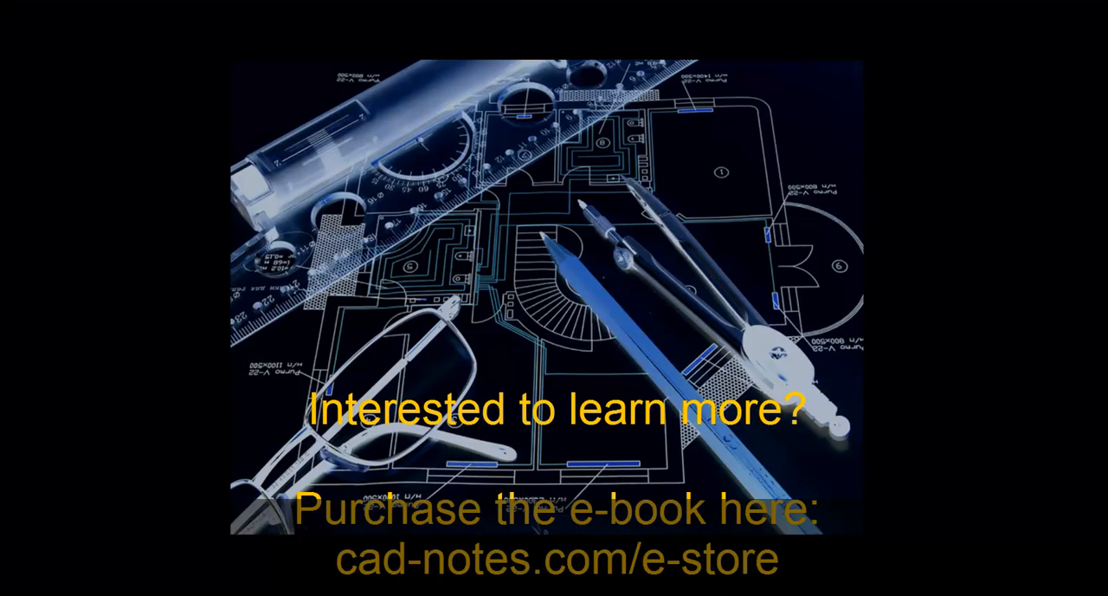